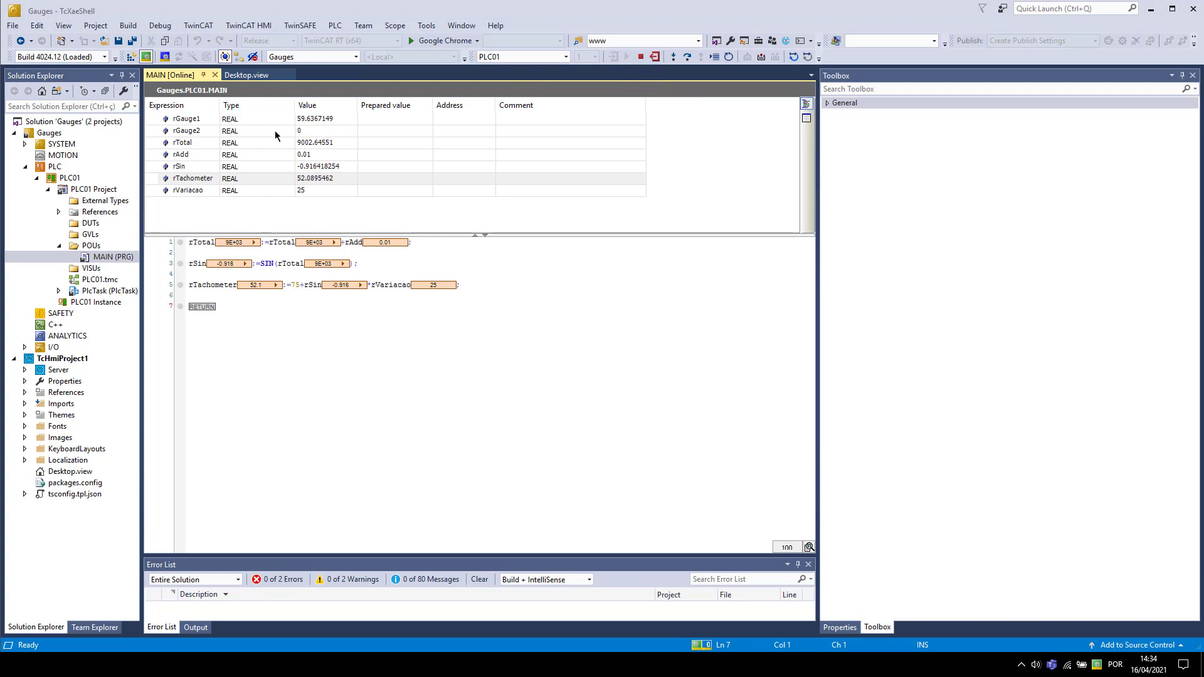
Review the rGauge1, rGauge2 and rTachometer variables in the online view of the MAIN program
click(315, 119)
click(308, 134)
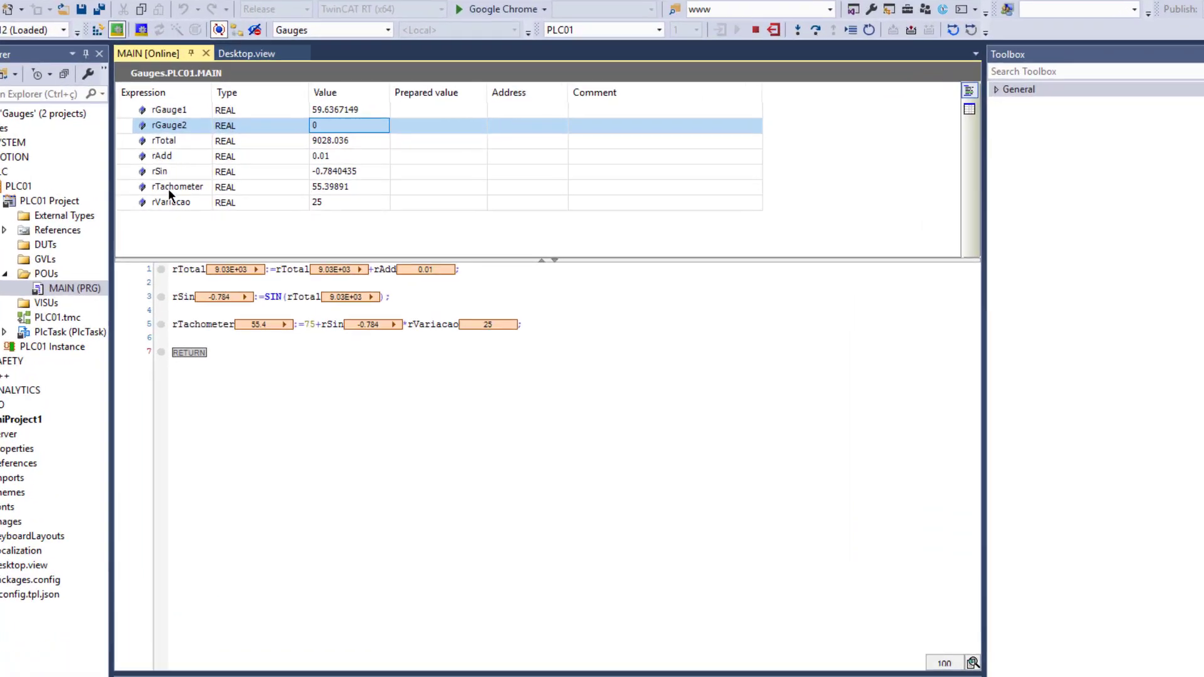
click(169, 188)
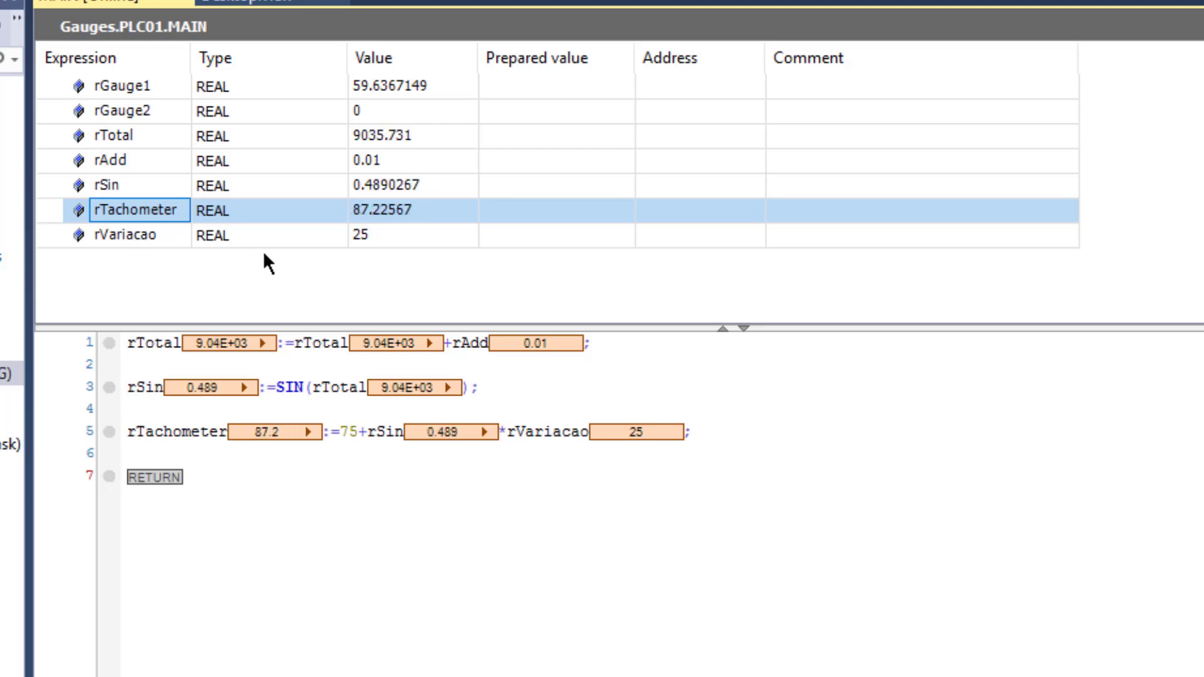
Place a Radial Gauge control below the BECKHOFF logo in Desktop.view
click(251, 3)
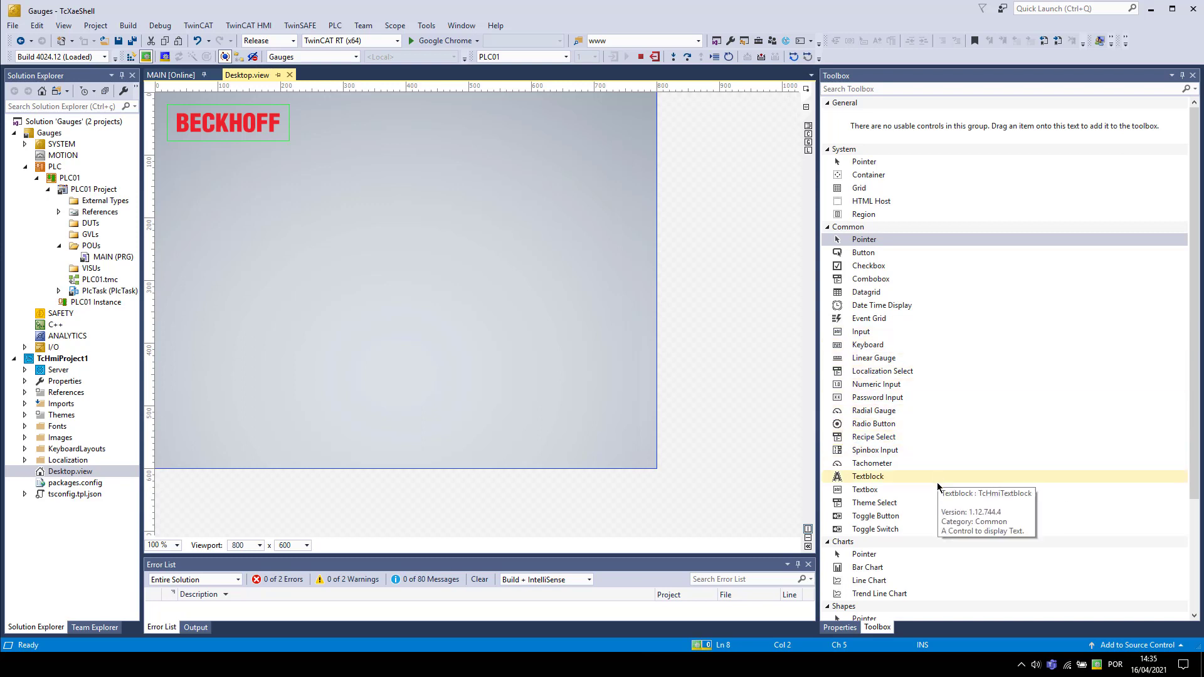
drag(938, 414, 267, 240)
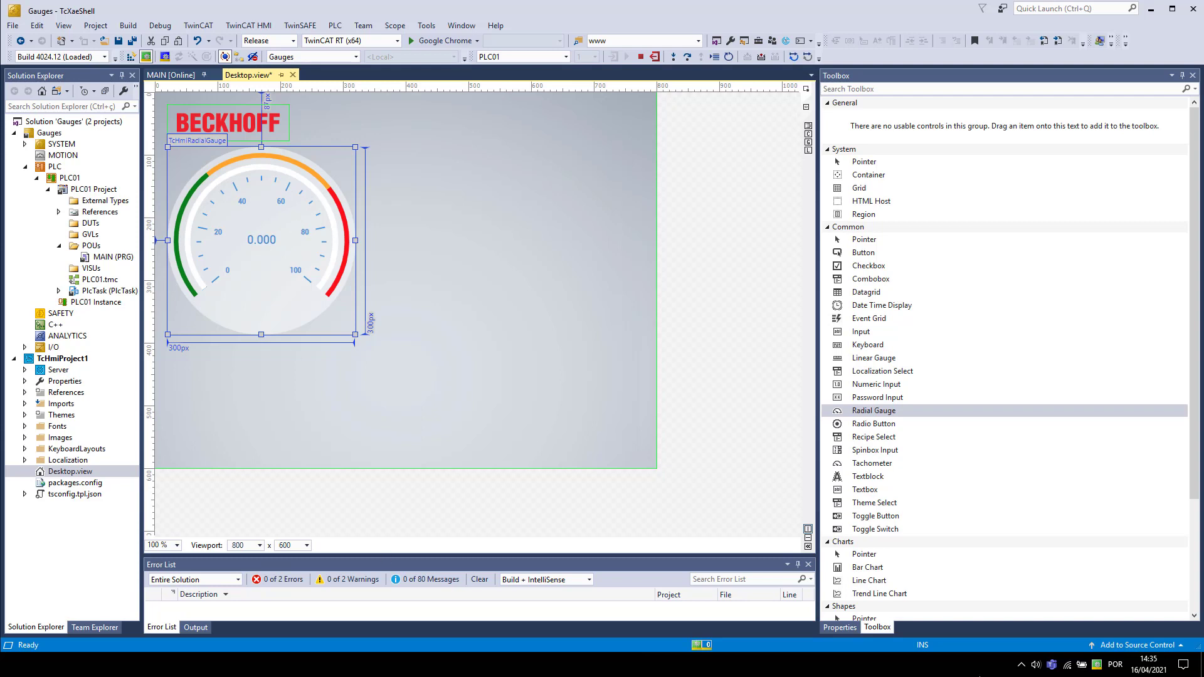
Create a data binding for the radial gauge's Value, mapping it to the PLC1 server symbol MAIN rGauge1
click(838, 629)
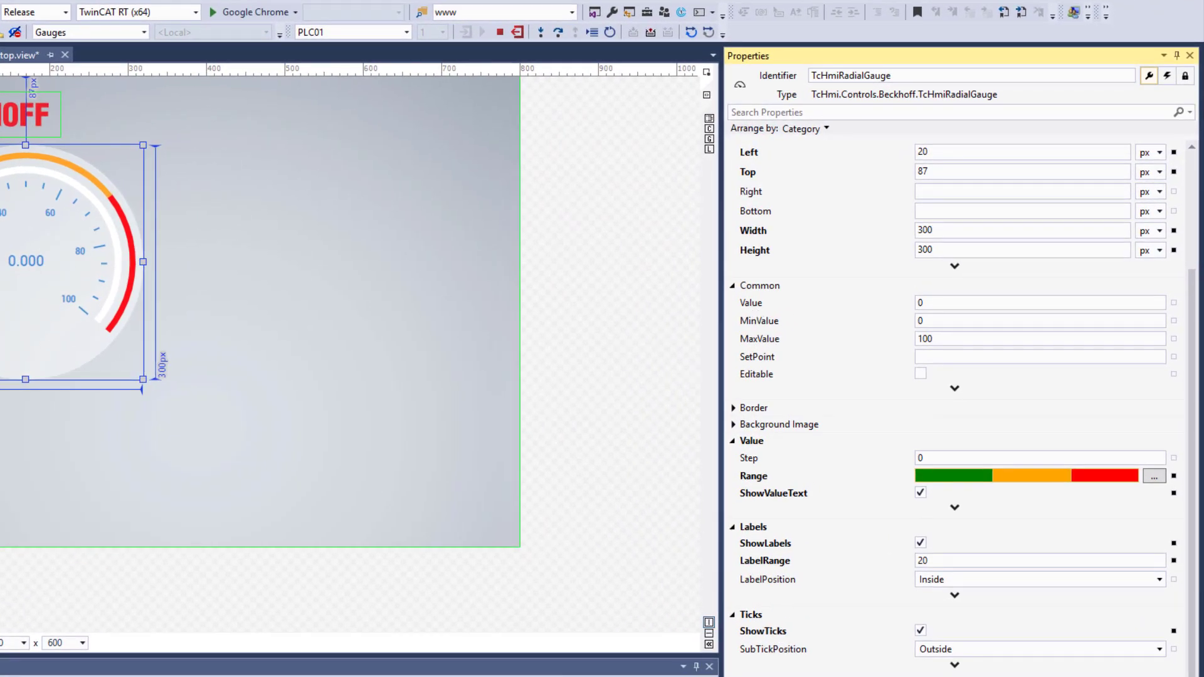
right_click(1175, 307)
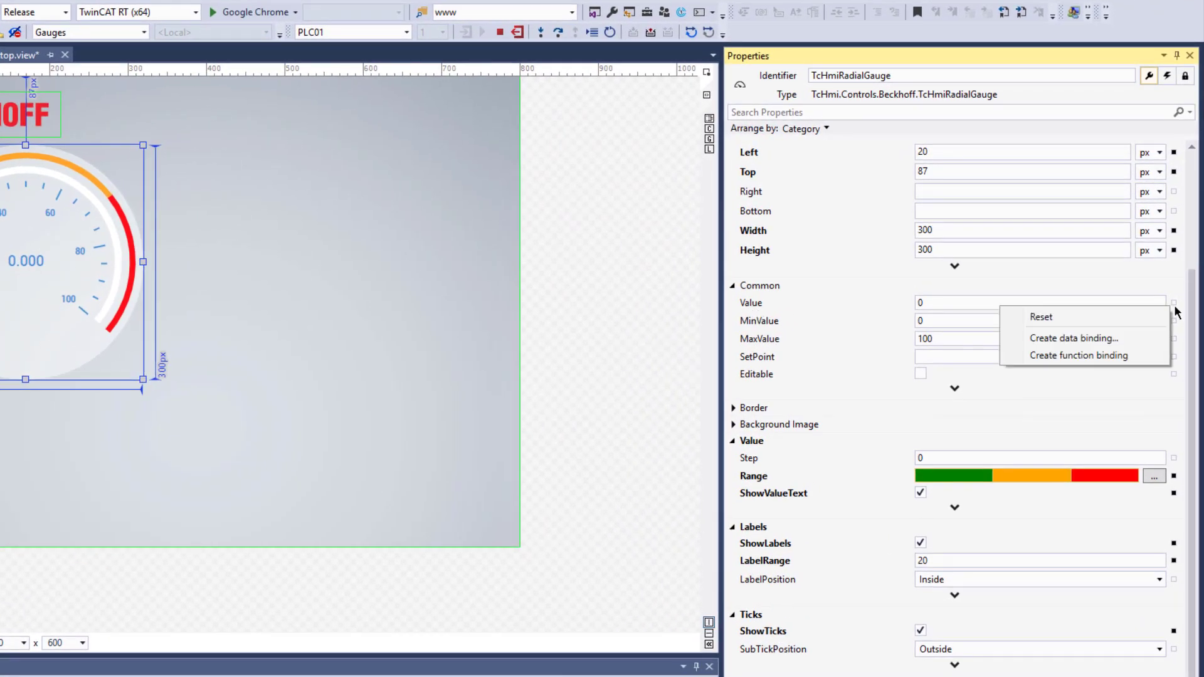
click(1133, 339)
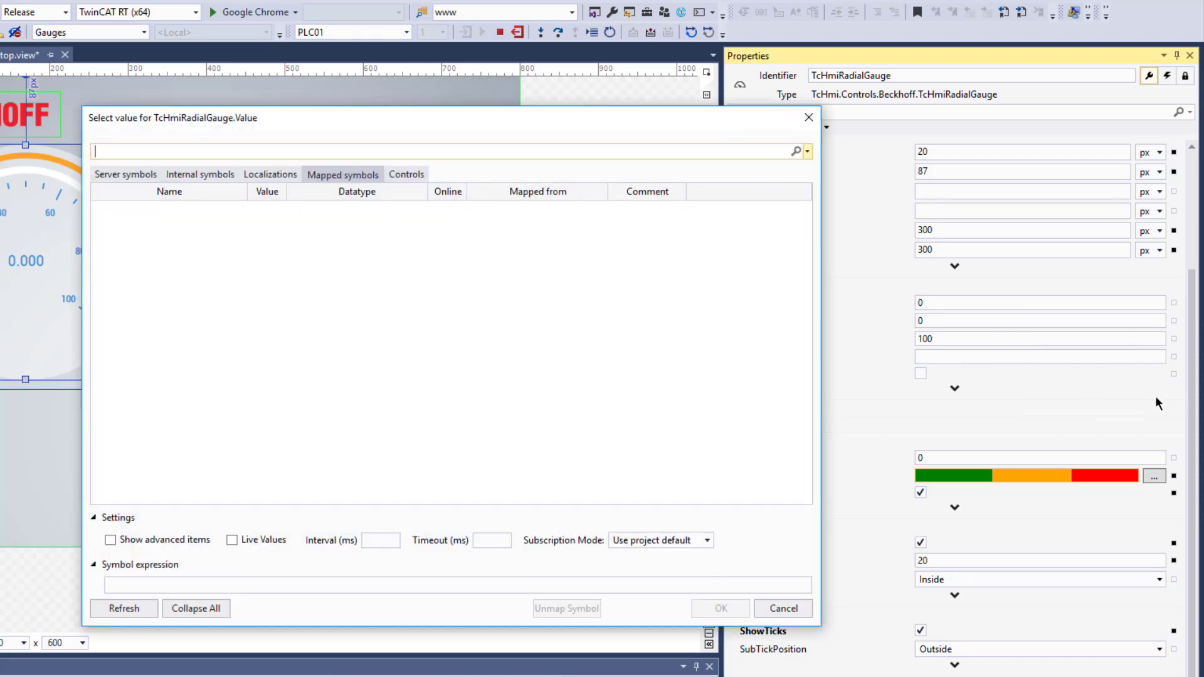
click(107, 176)
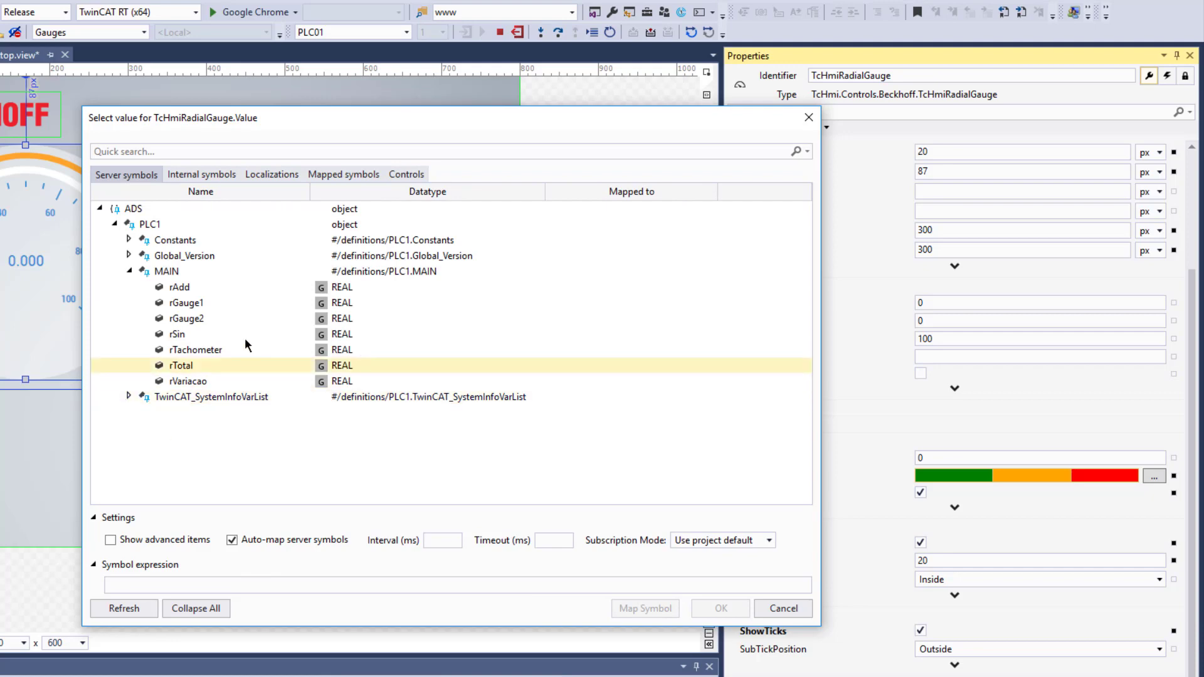
click(253, 303)
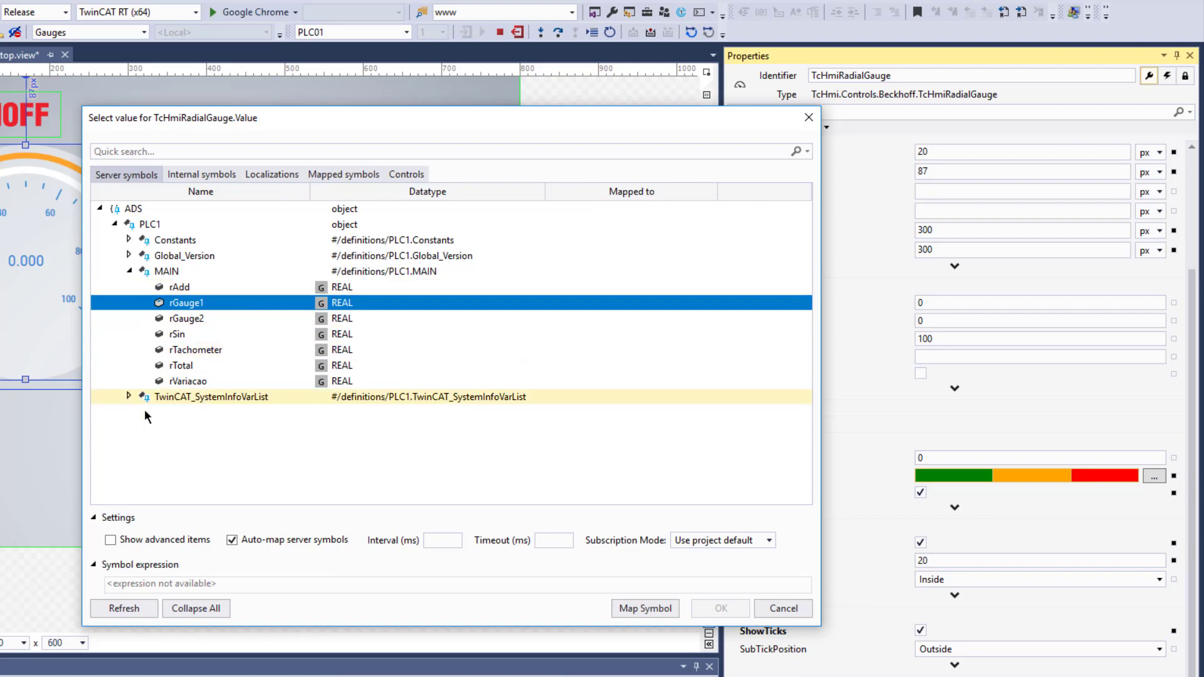
click(645, 609)
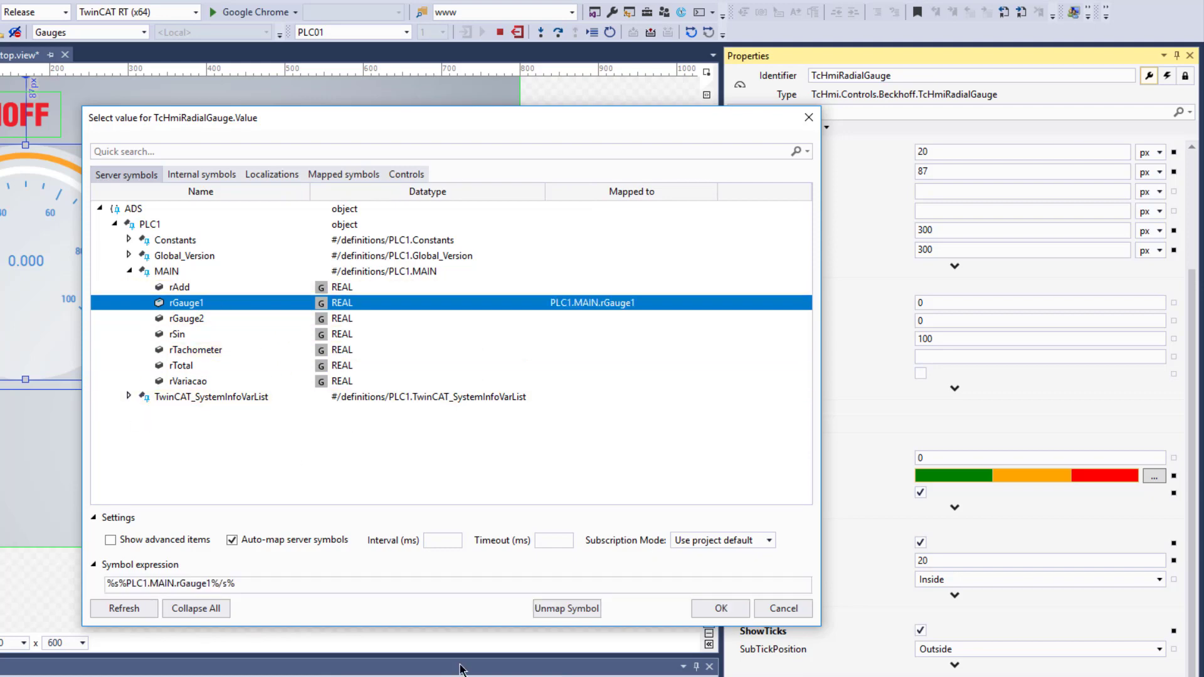
click(721, 608)
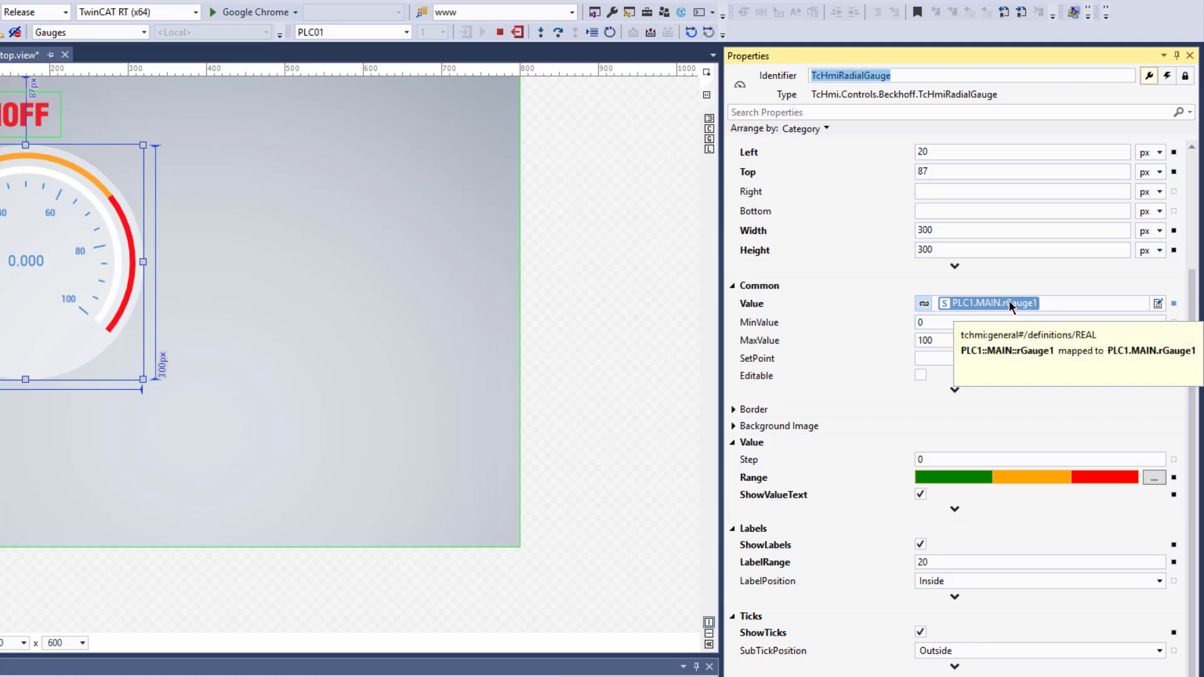
Open the HMI Live-View preview and position its window so the editor's document tabs and variable table stay accessible
click(709, 150)
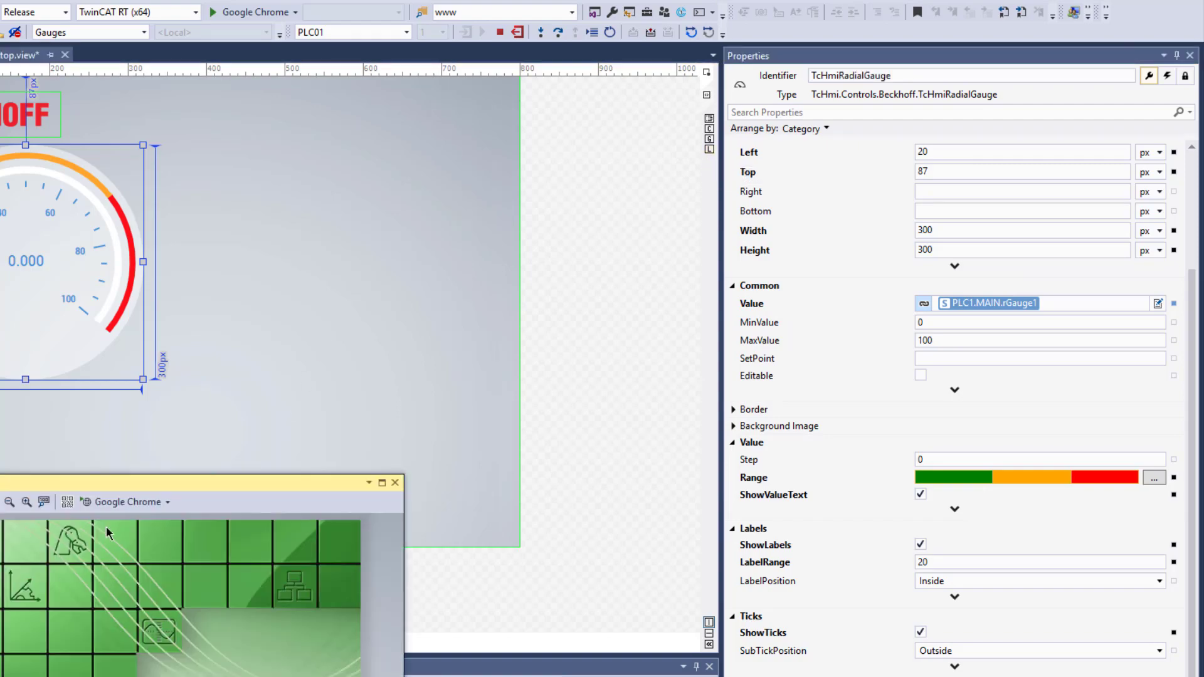
drag(120, 482, 185, 198)
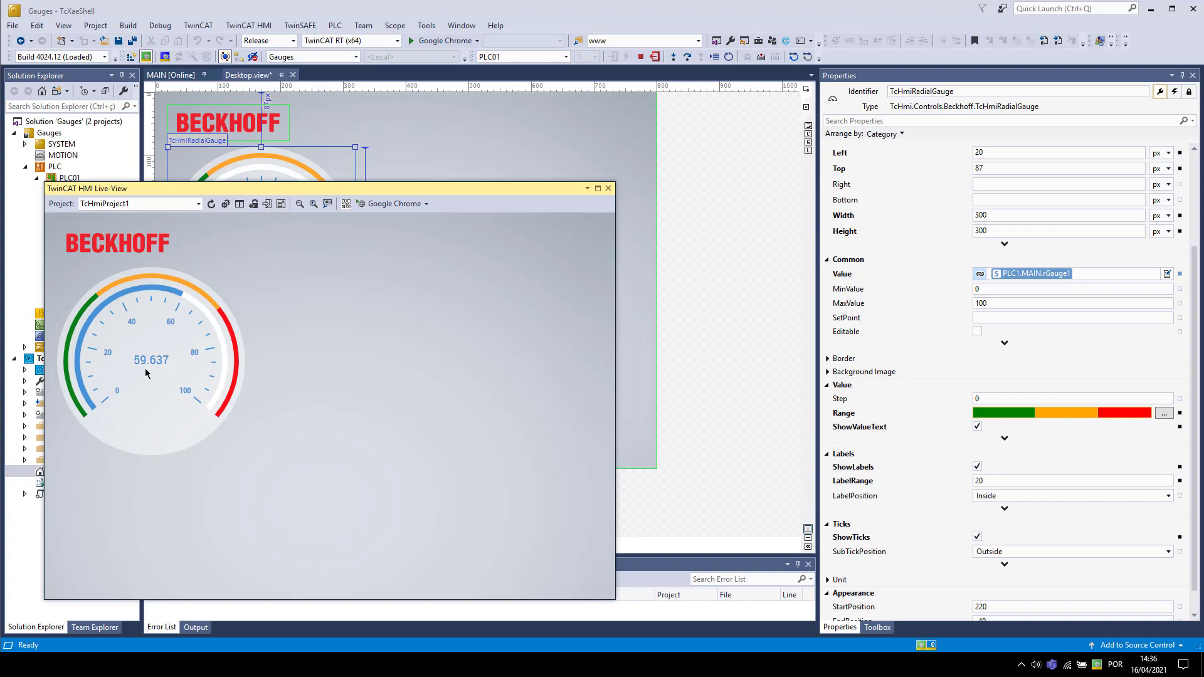
drag(282, 191, 272, 270)
In the online MAIN program, prepare the value 25 for rGauge1 and write it to the PLC
click(178, 75)
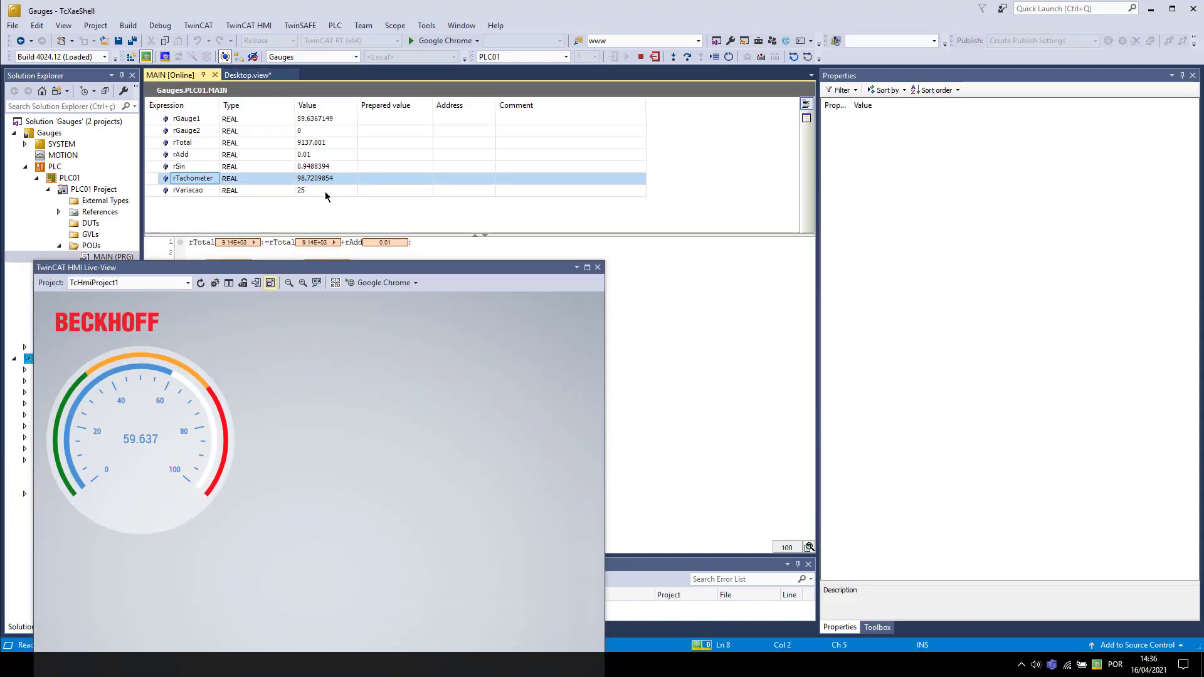
click(390, 119)
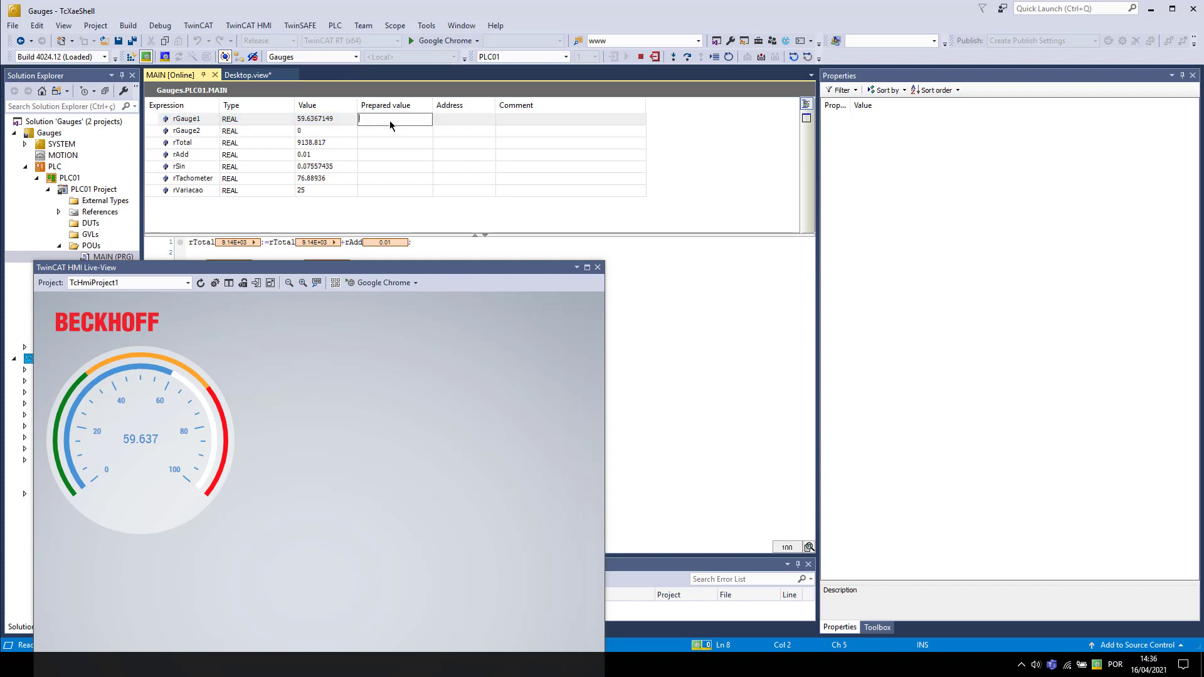
text(25)
key(Return)
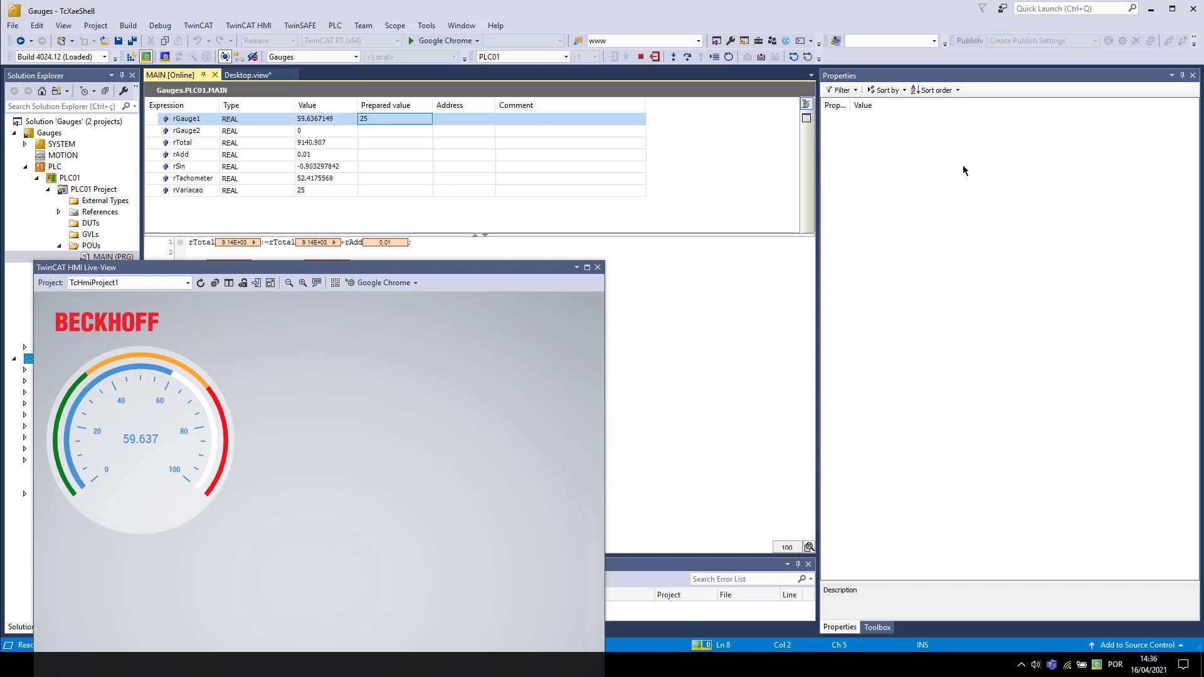
click(808, 57)
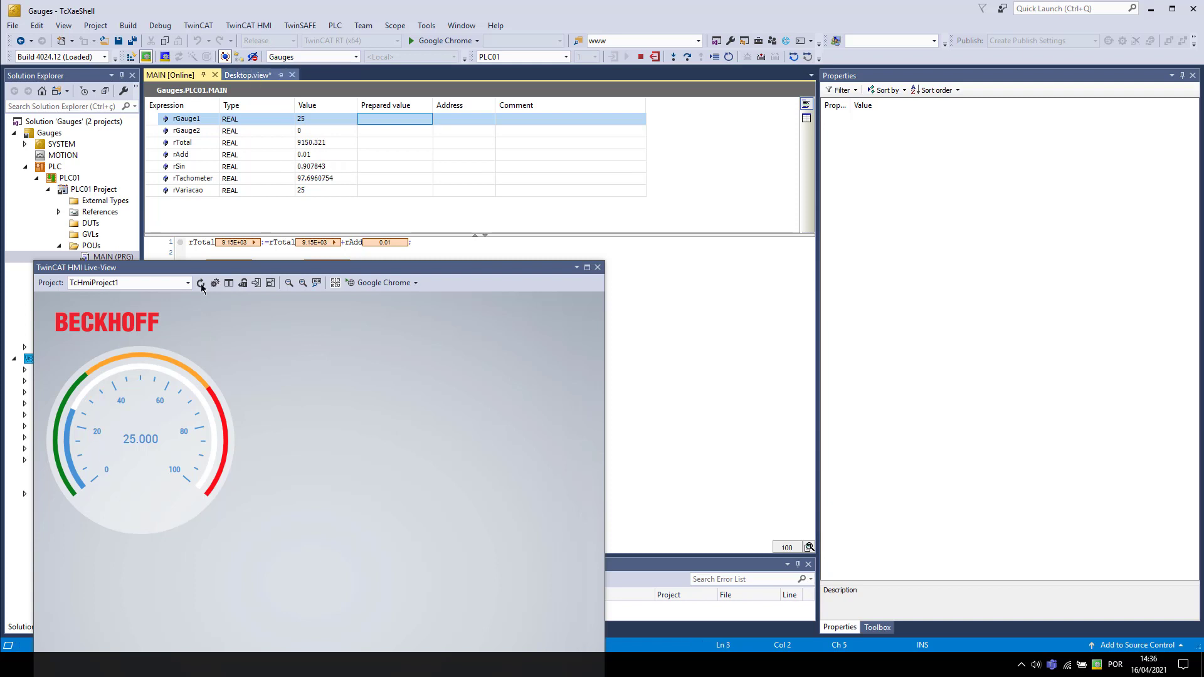
Return to Desktop.view, move the Live-View clear of the gauge, and set the radial gauge's MaxValue to 200
click(248, 75)
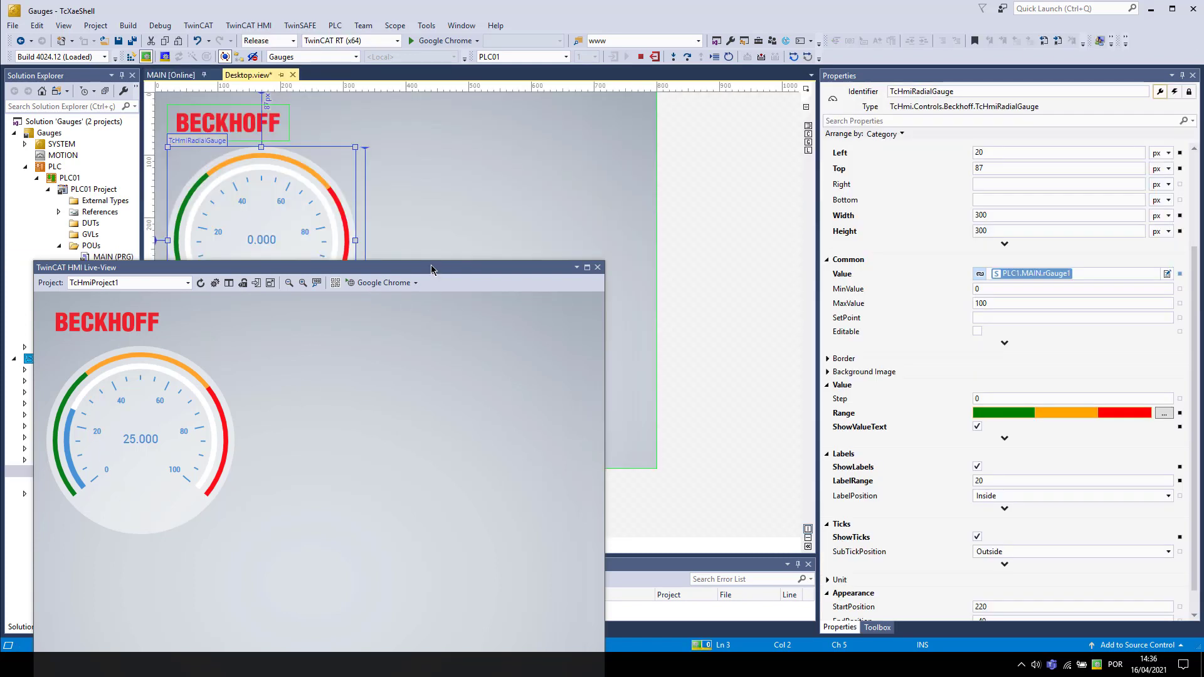
drag(432, 270, 404, 371)
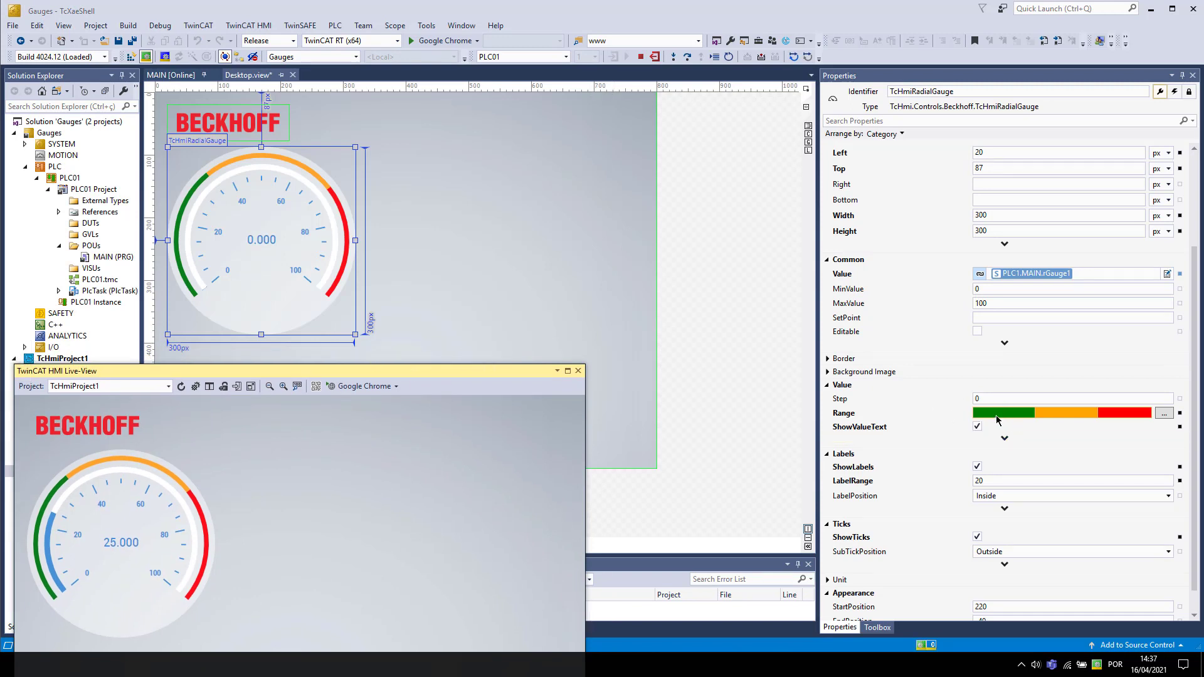
double_click(990, 304)
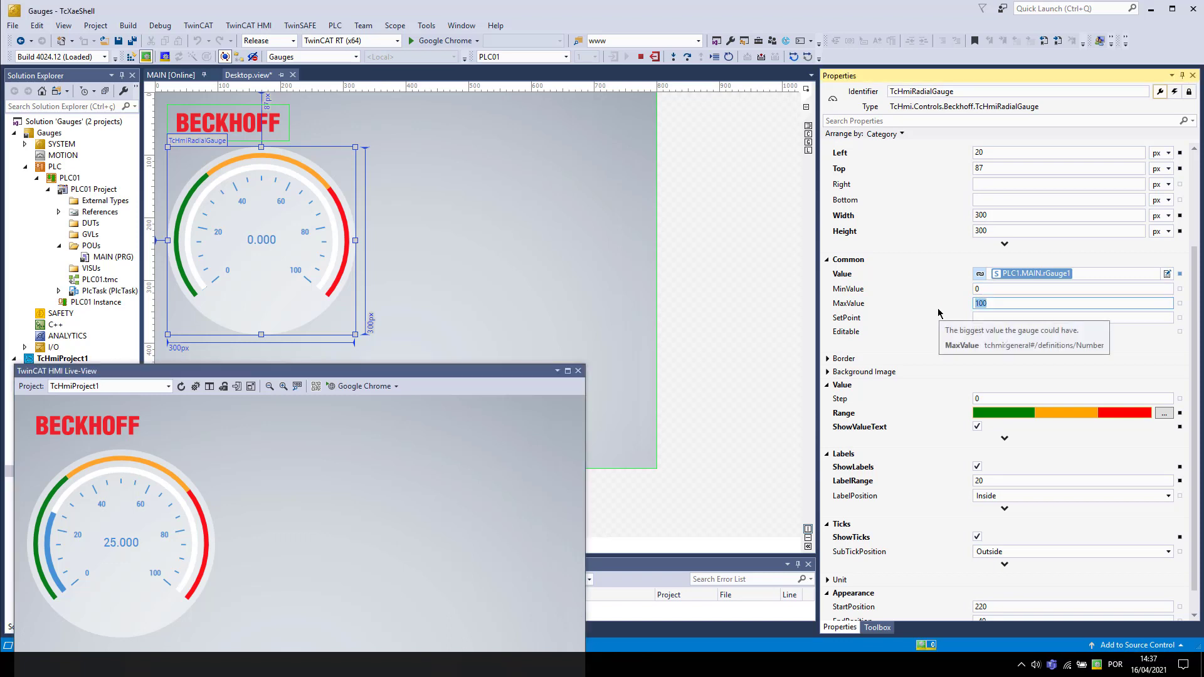
text(200)
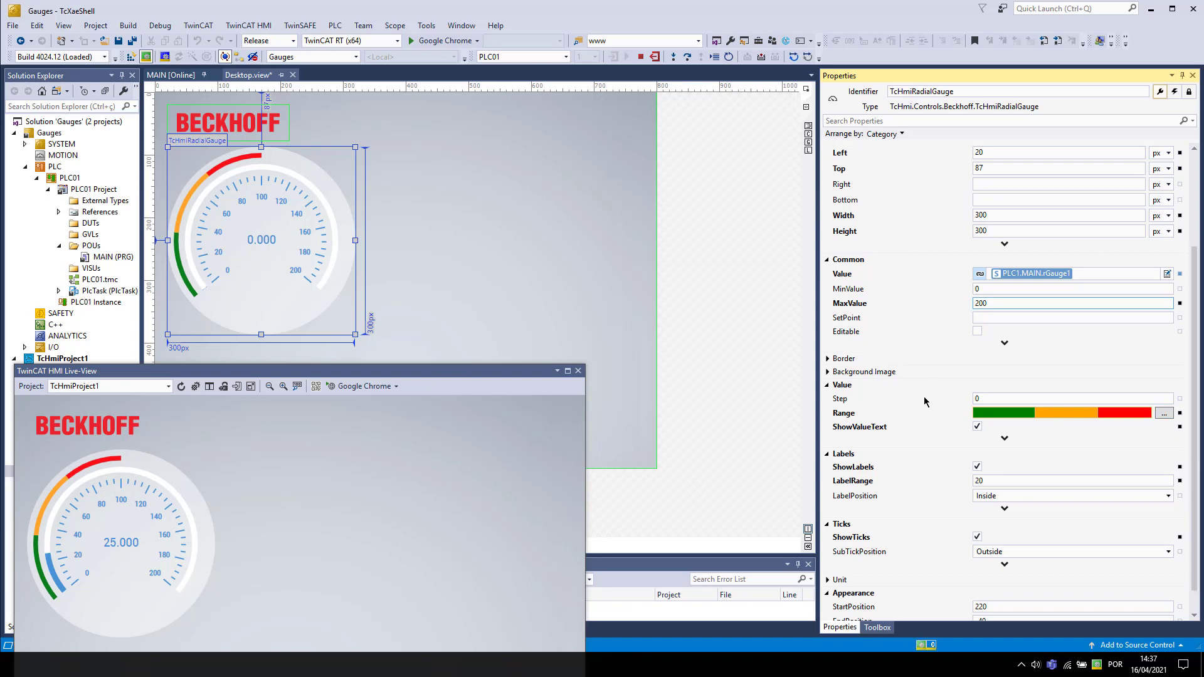
Open the radial gauge's Range definition and set the green range's End to 120
scroll(926, 404, down, 1)
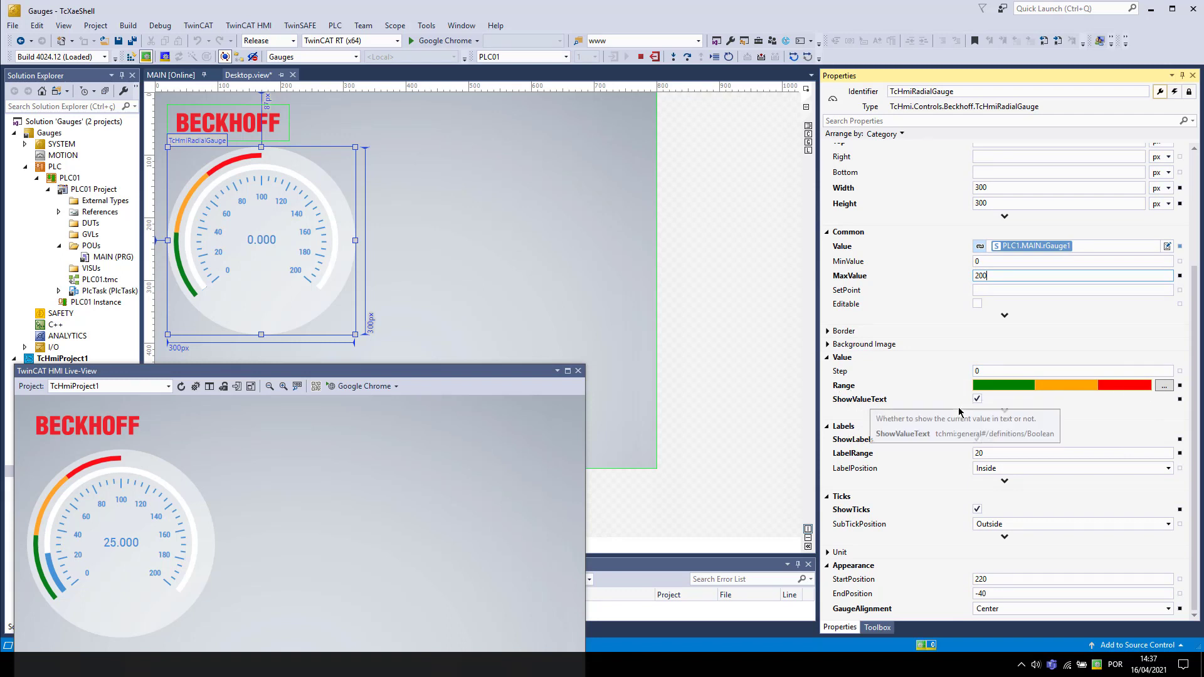
click(1164, 386)
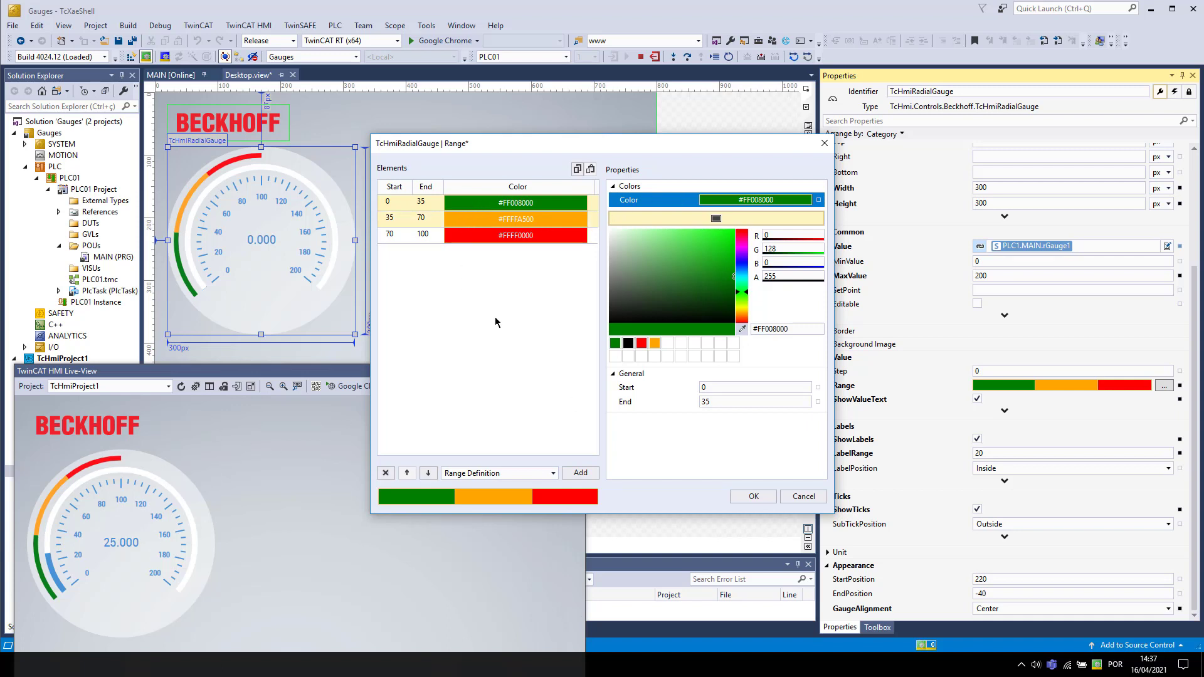
double_click(722, 403)
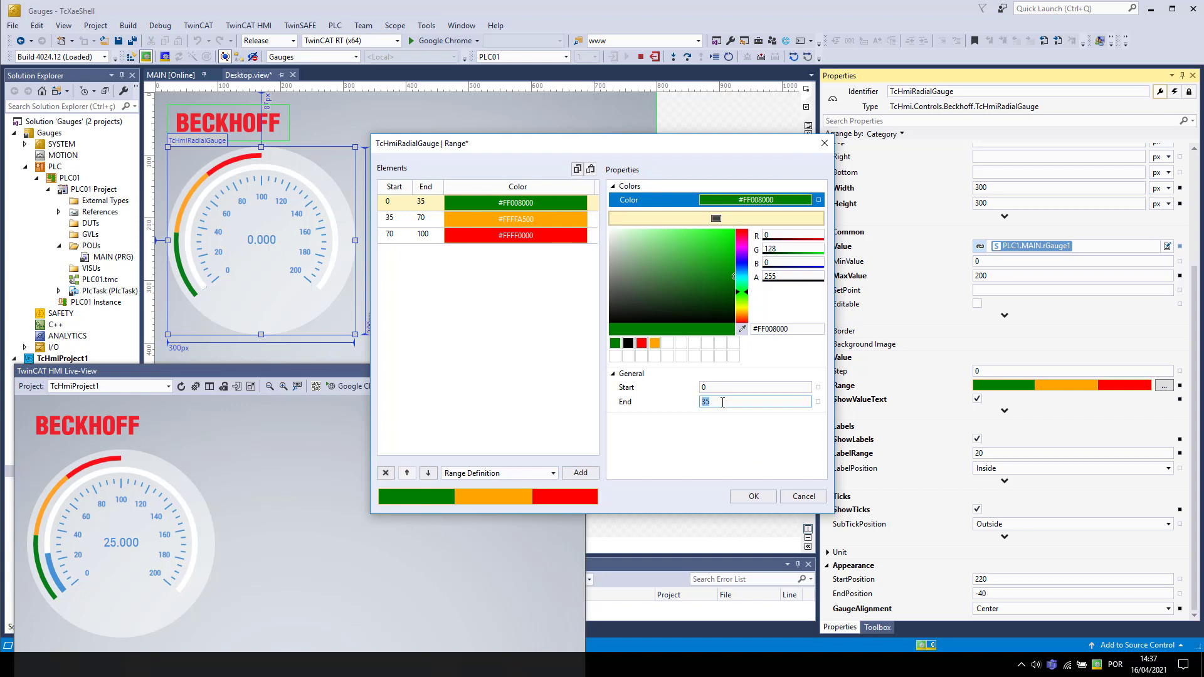
text(120)
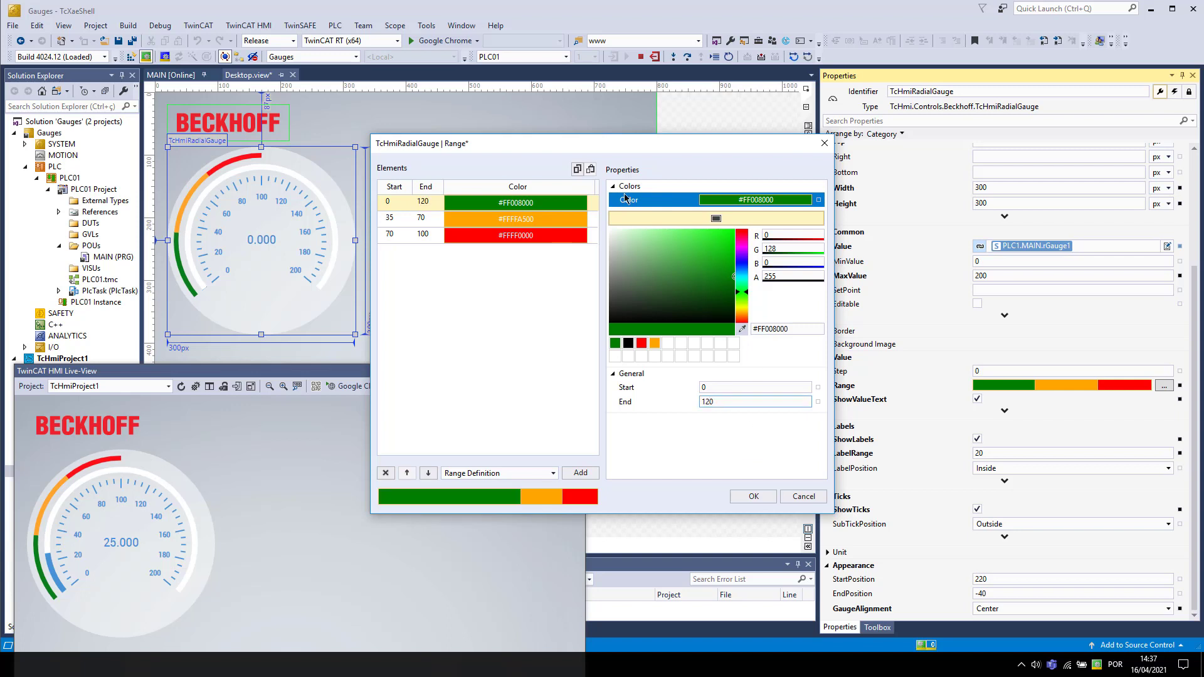
Set the orange range to start at 120 and end at 180
click(427, 218)
double_click(734, 386)
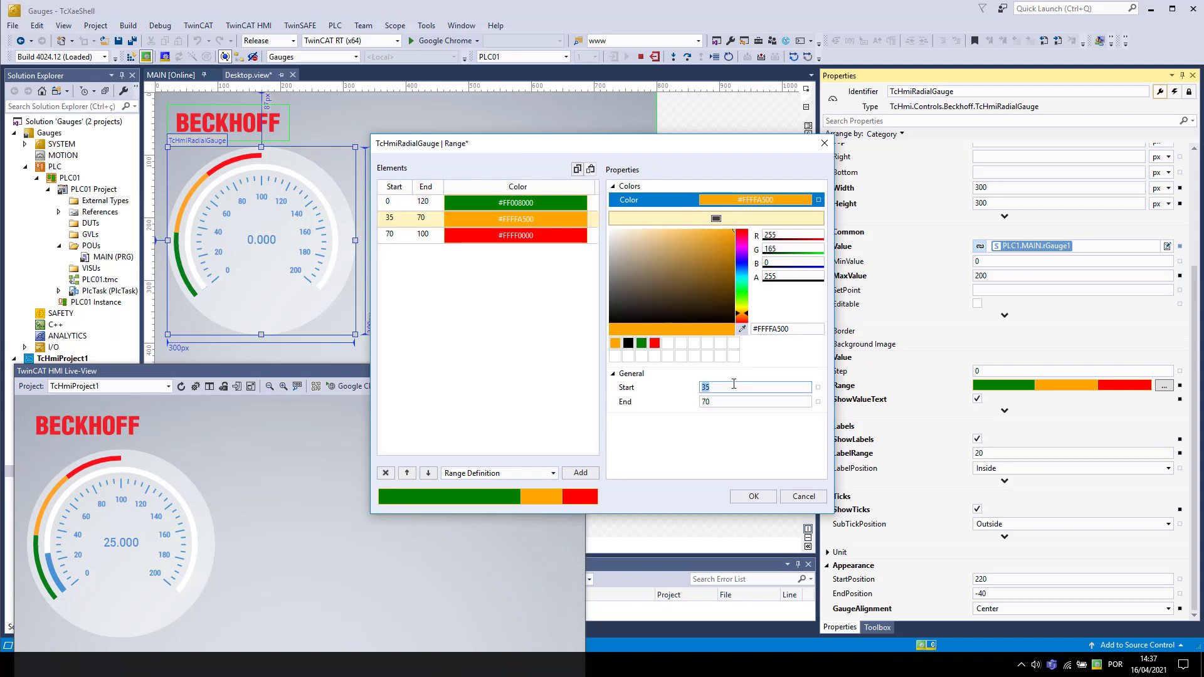
text(120)
double_click(728, 402)
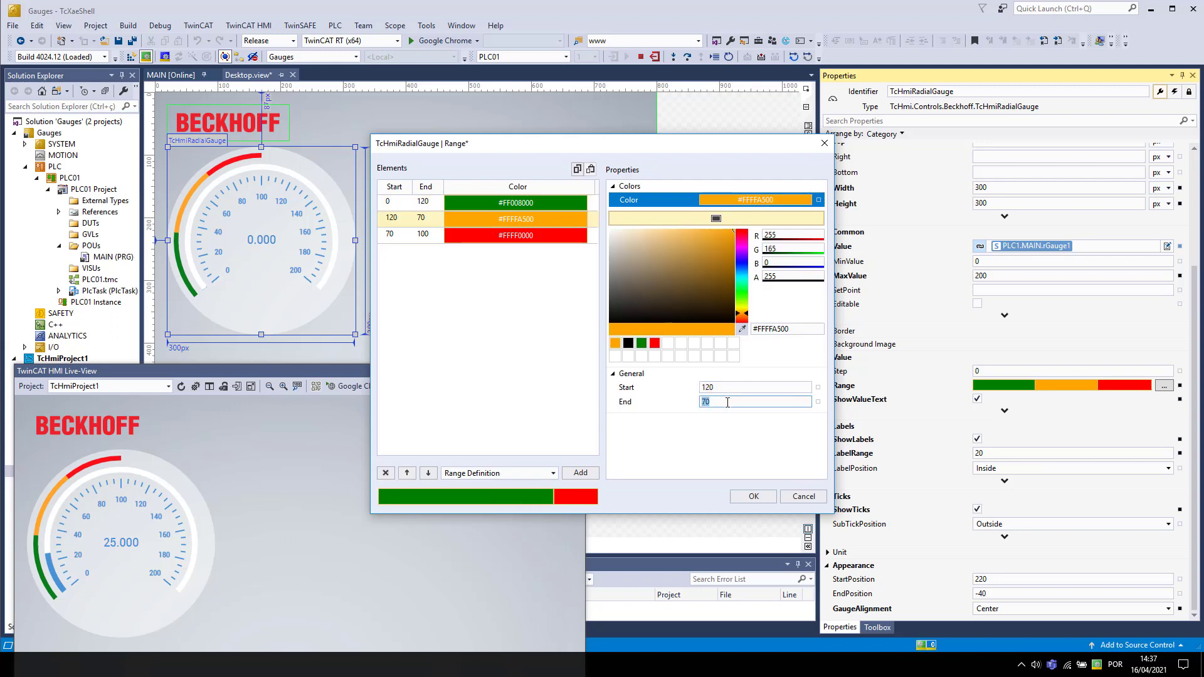
text(180)
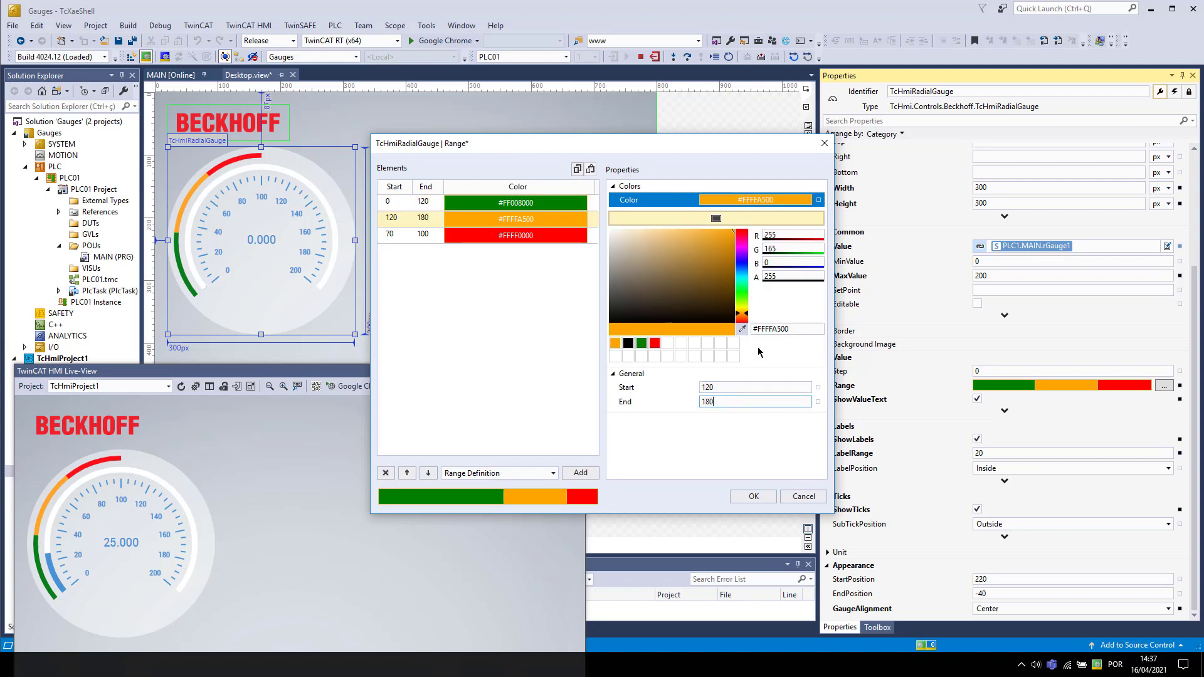
Set the red range to start at 180 and end at 200, and apply the range definition
click(500, 241)
double_click(750, 387)
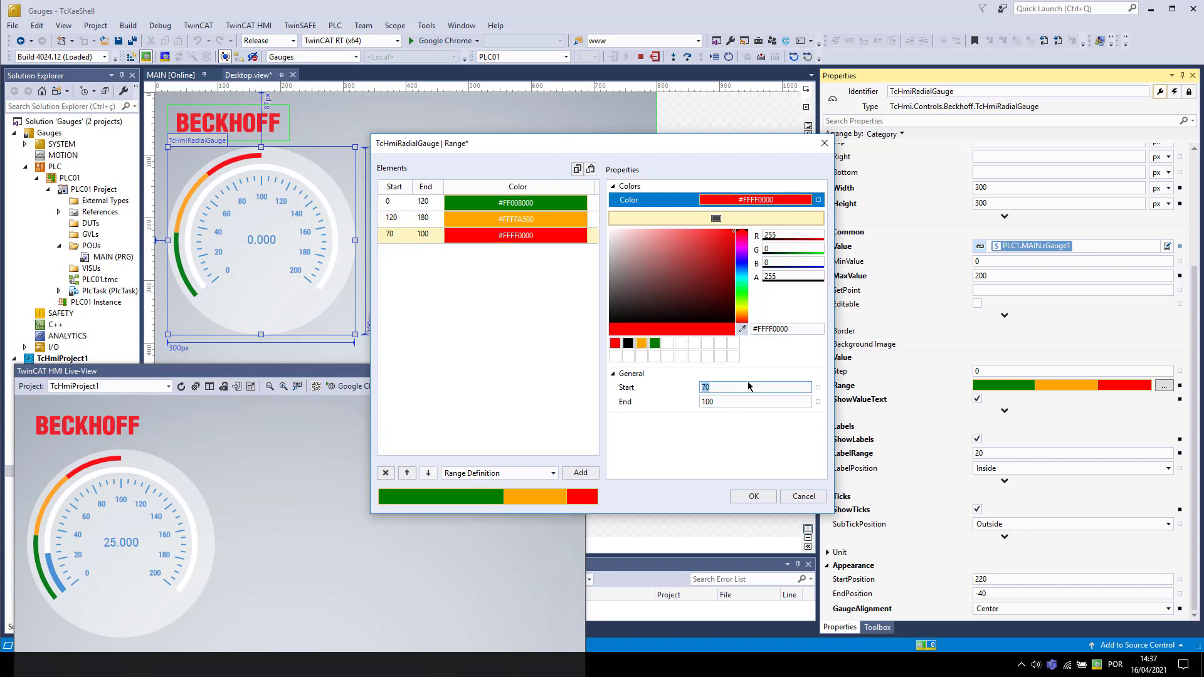
text(180)
double_click(780, 401)
text(20)
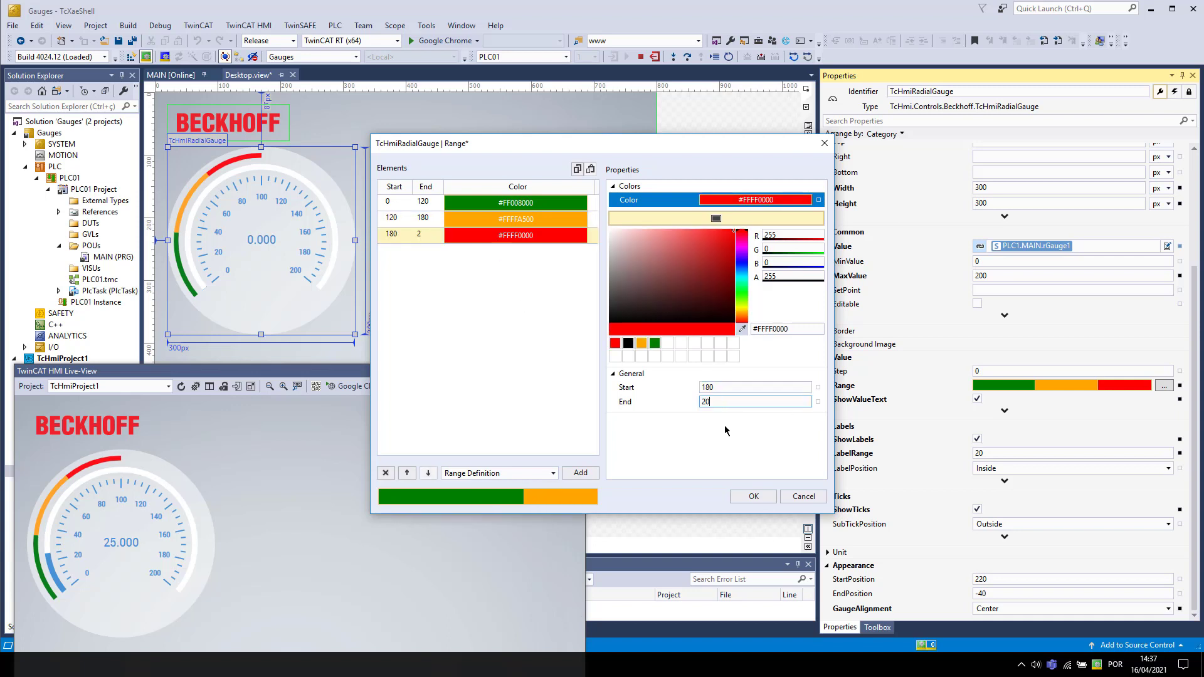
text(0)
click(753, 497)
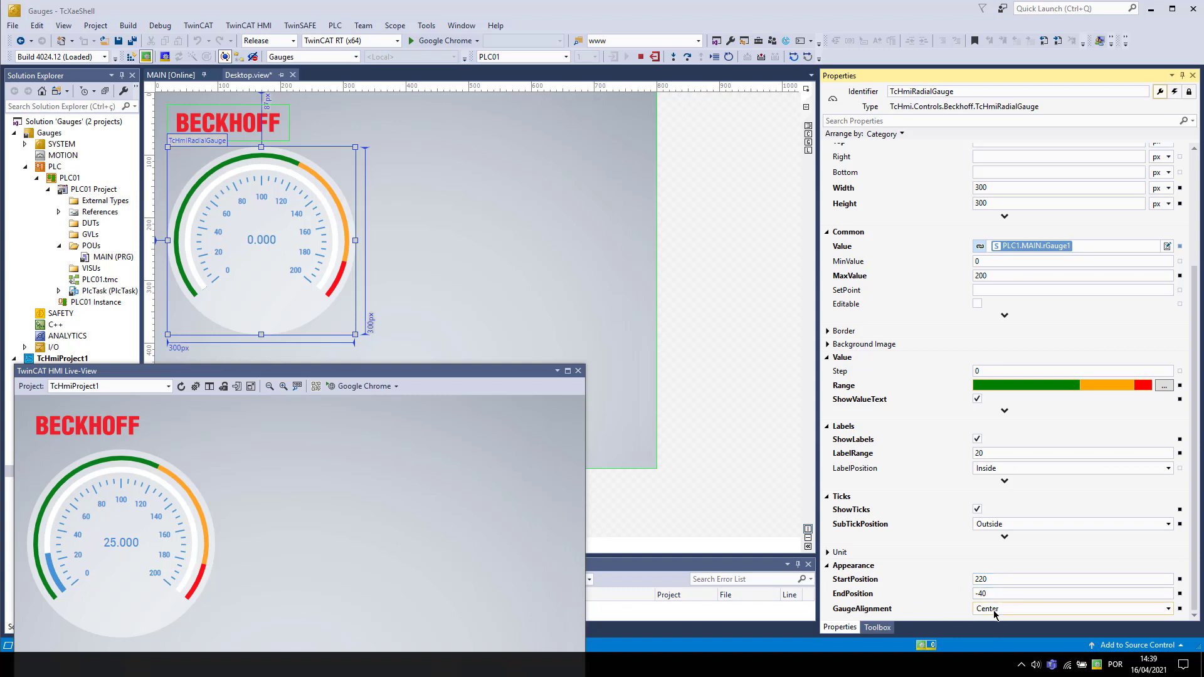
Set the radial gauge's StartPosition to 180 and its EndPosition to 0
click(995, 579)
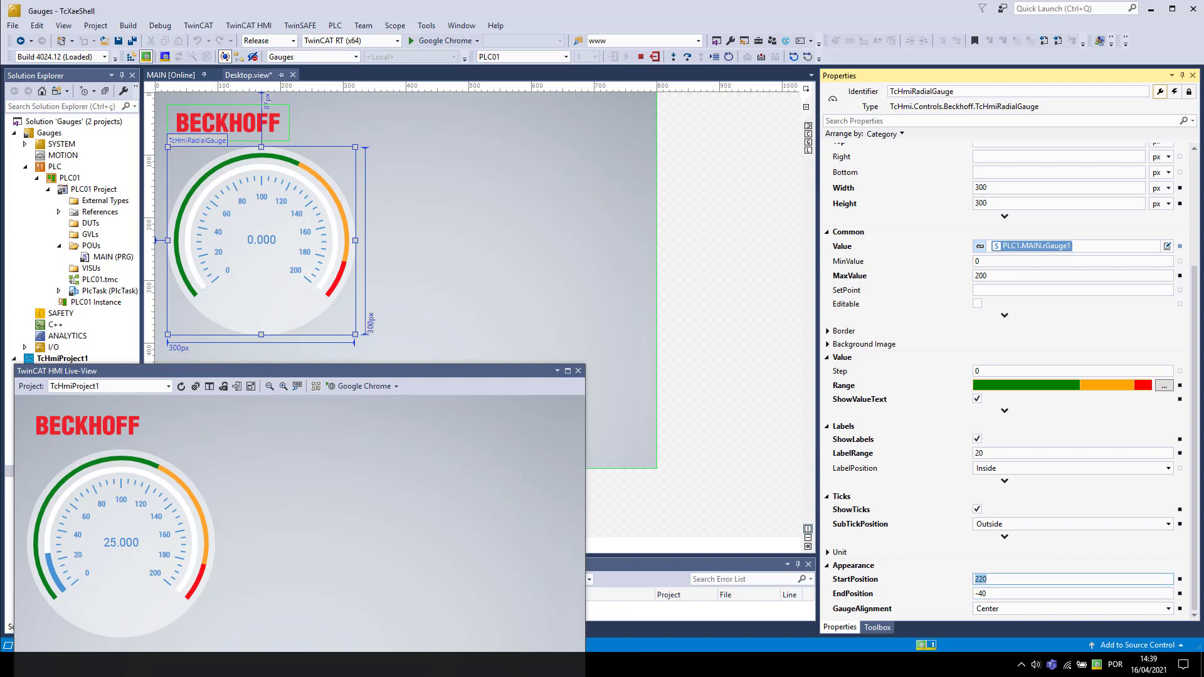
text(180)
click(996, 593)
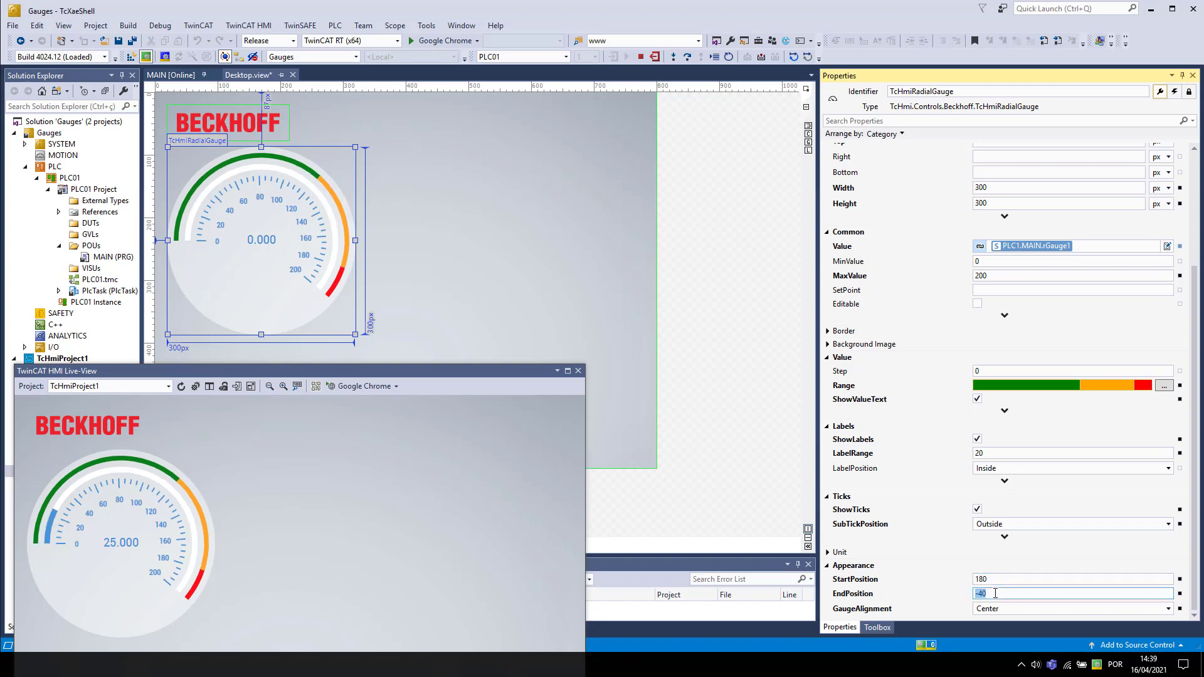
text(0)
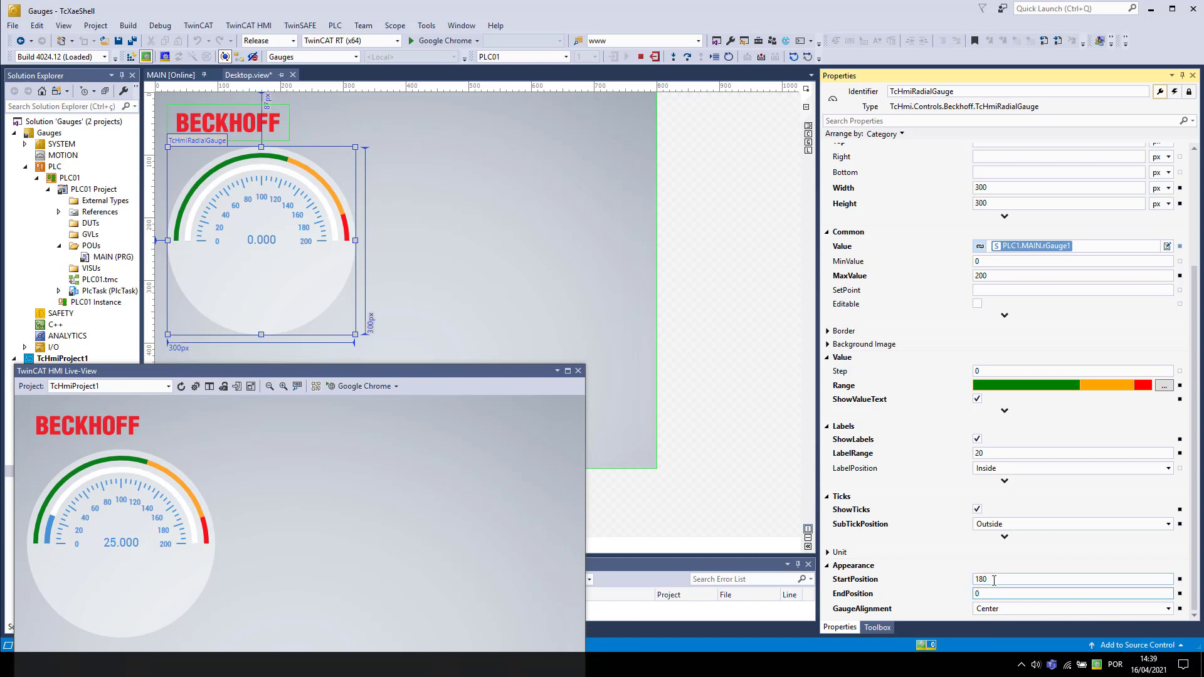
Set the radial gauge's StartPosition to 220 and its EndPosition to -40
key(shift+Tab)
text(22)
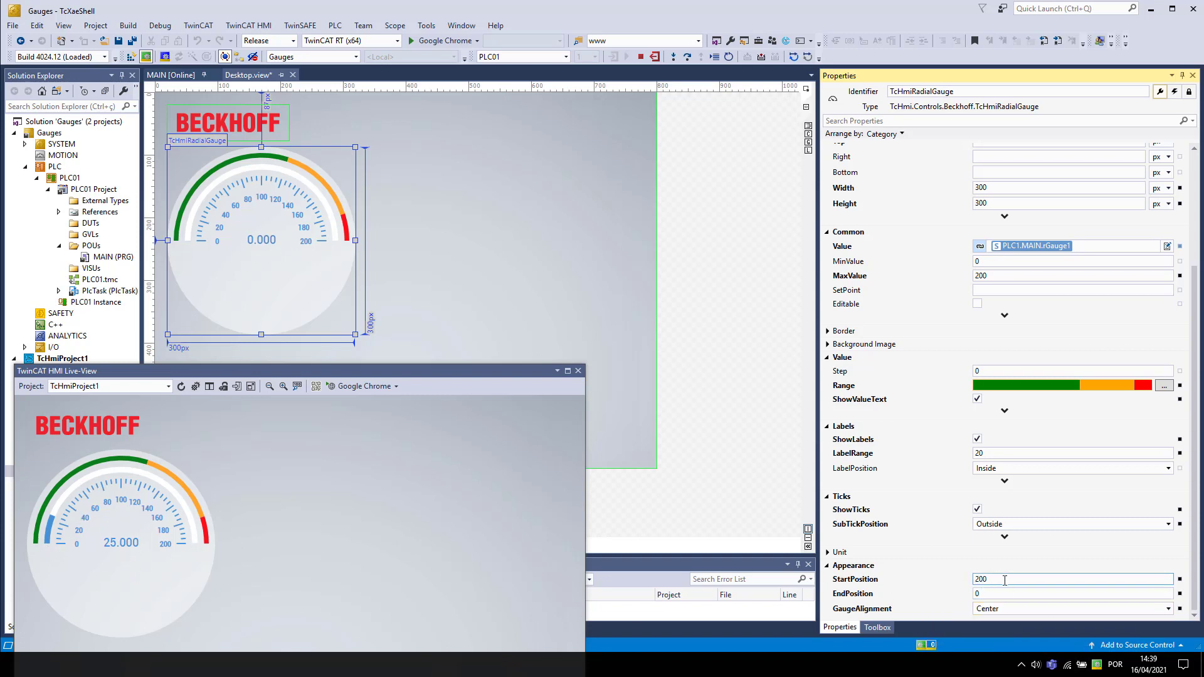
text(0)
key(Tab)
text(-40)
key(Return)
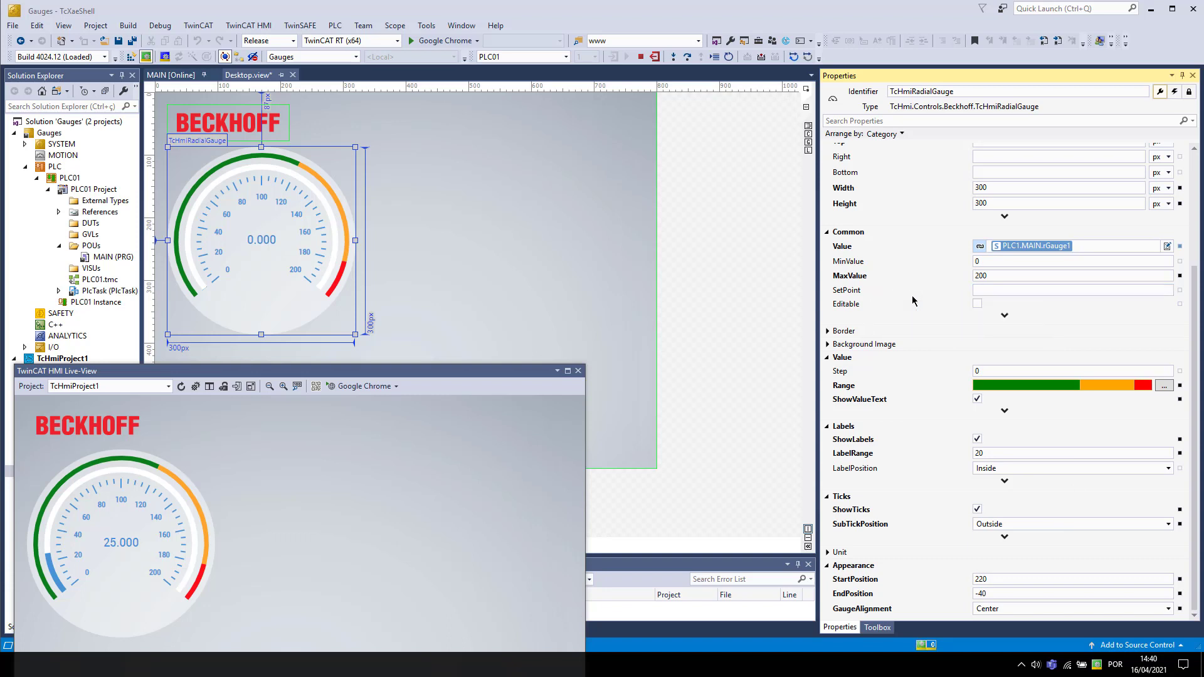
Set the radial gauge's SetPoint to 50 and look at the binding options offered for it
click(994, 292)
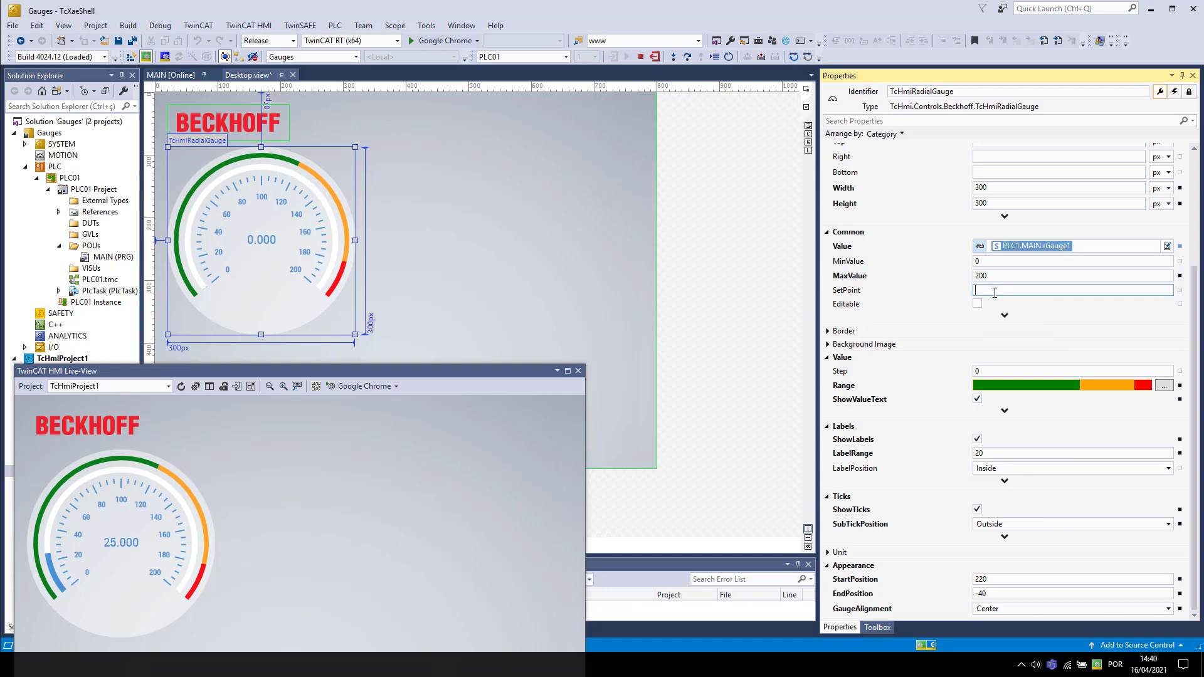
key(Return)
click(1032, 279)
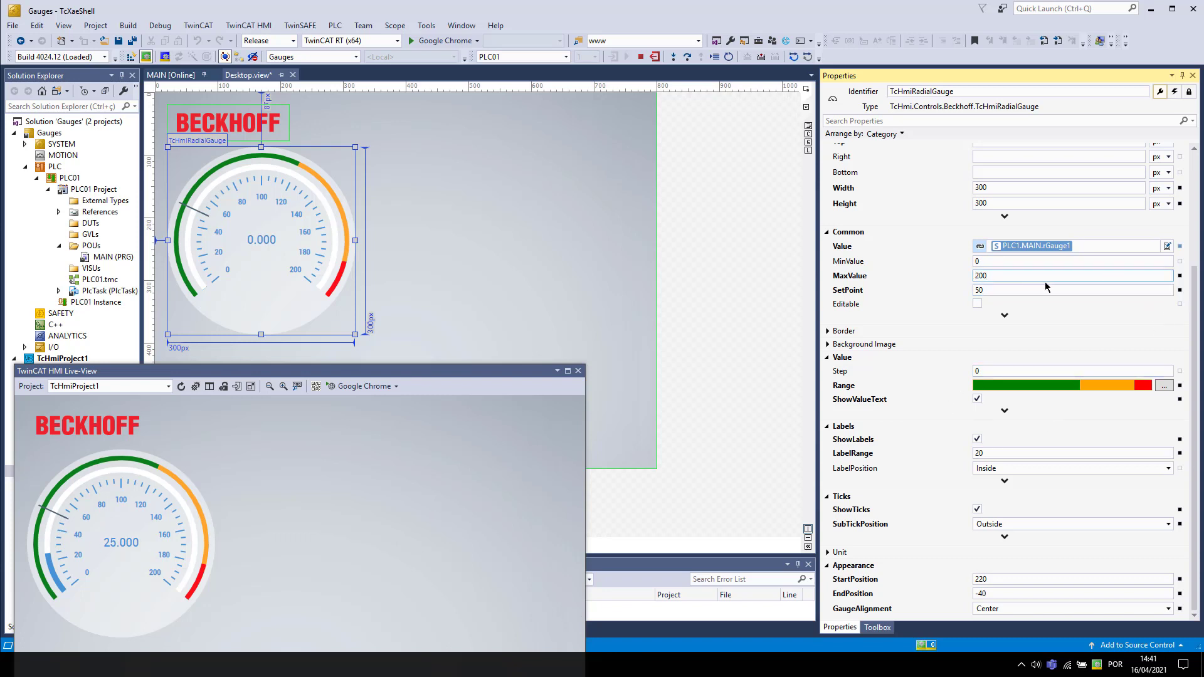
click(1032, 290)
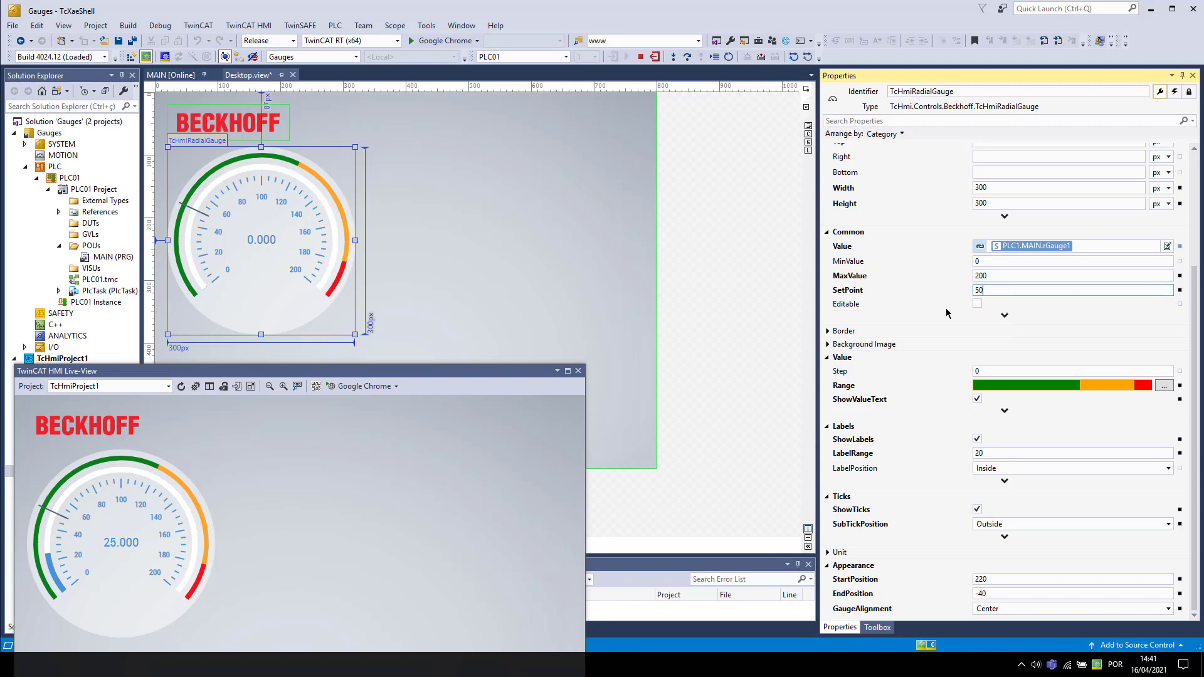
click(1181, 291)
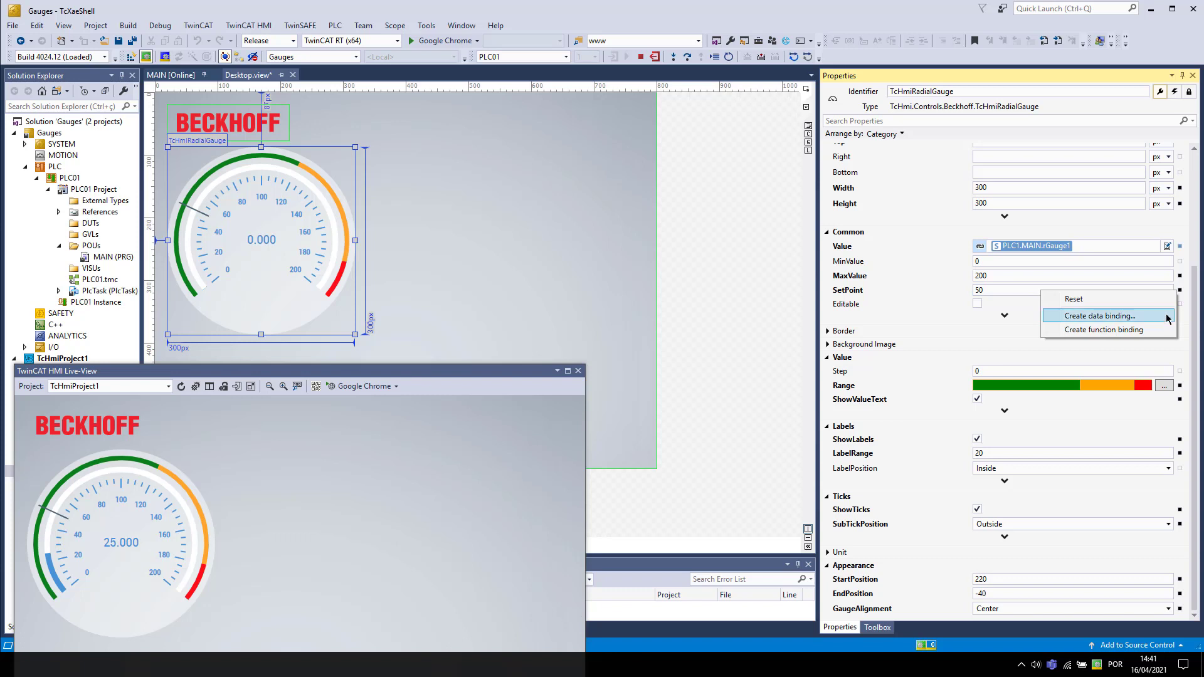
click(1003, 291)
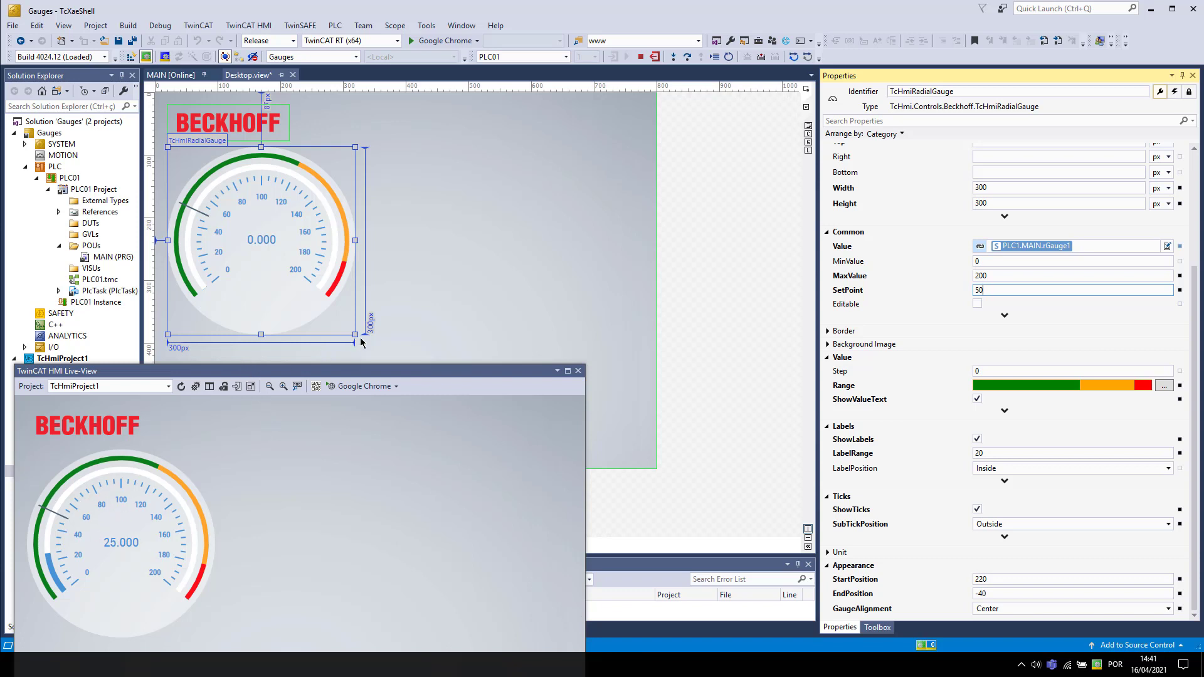
Shrink the radial gauge to about 159 by 172 px and place a Linear Gauge below it
drag(354, 332, 266, 242)
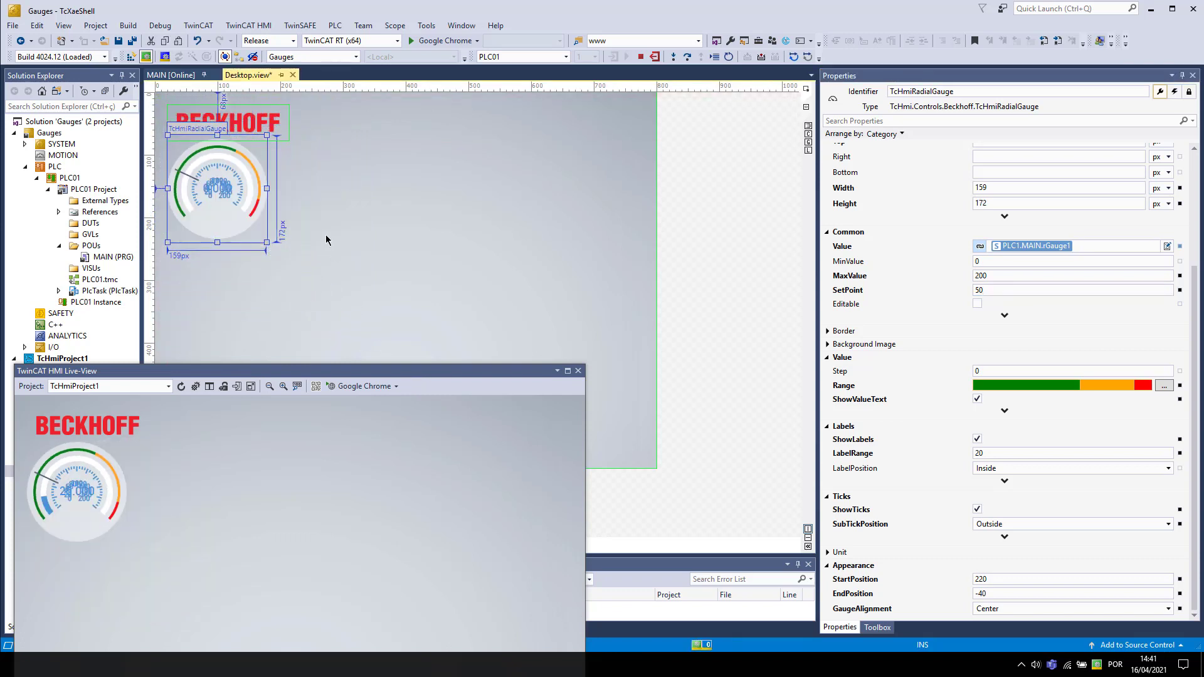
drag(383, 370, 238, 580)
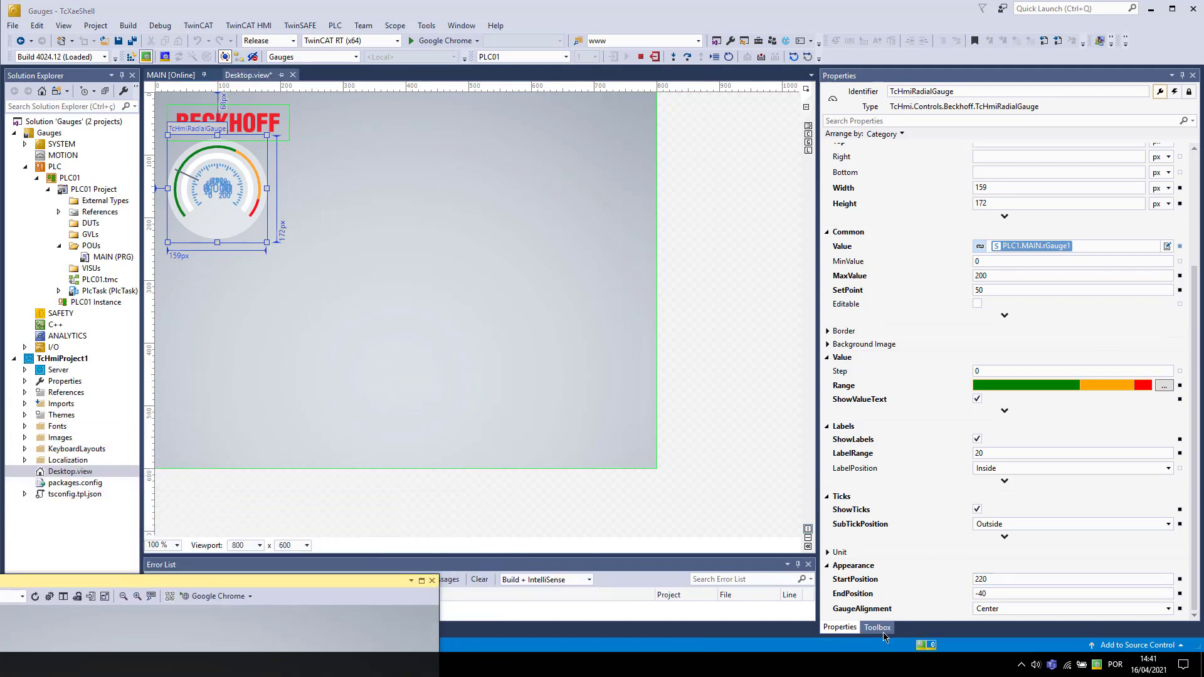
click(878, 627)
scroll(977, 508, down, 3)
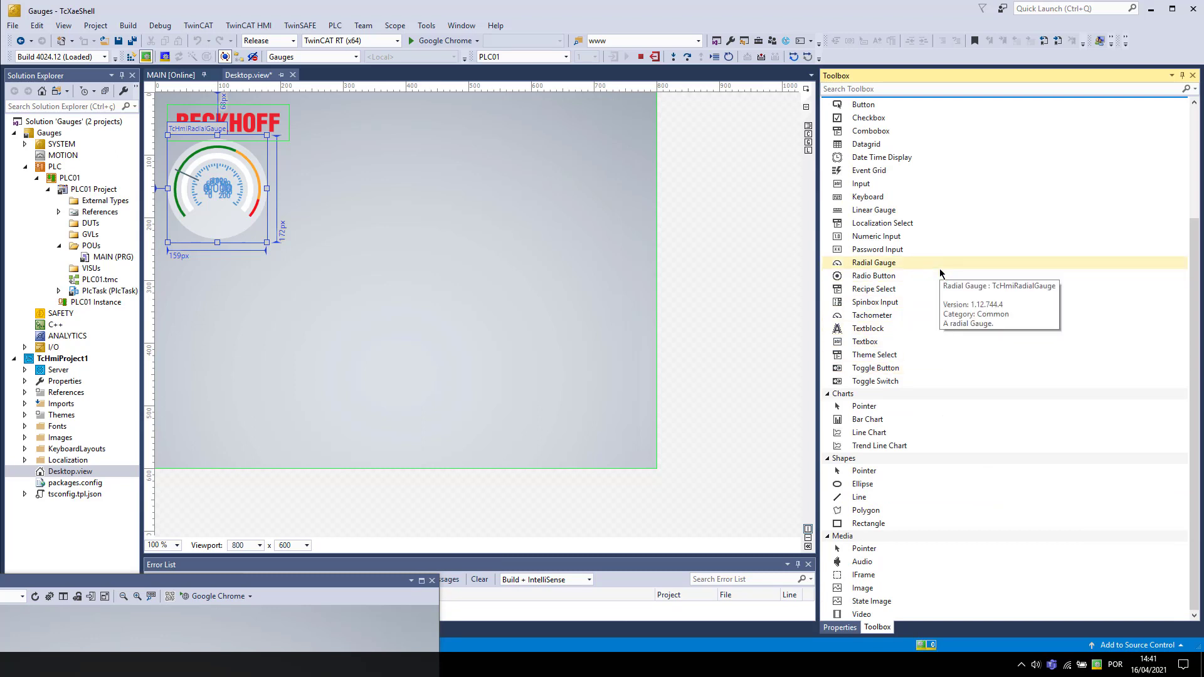
drag(914, 215, 288, 302)
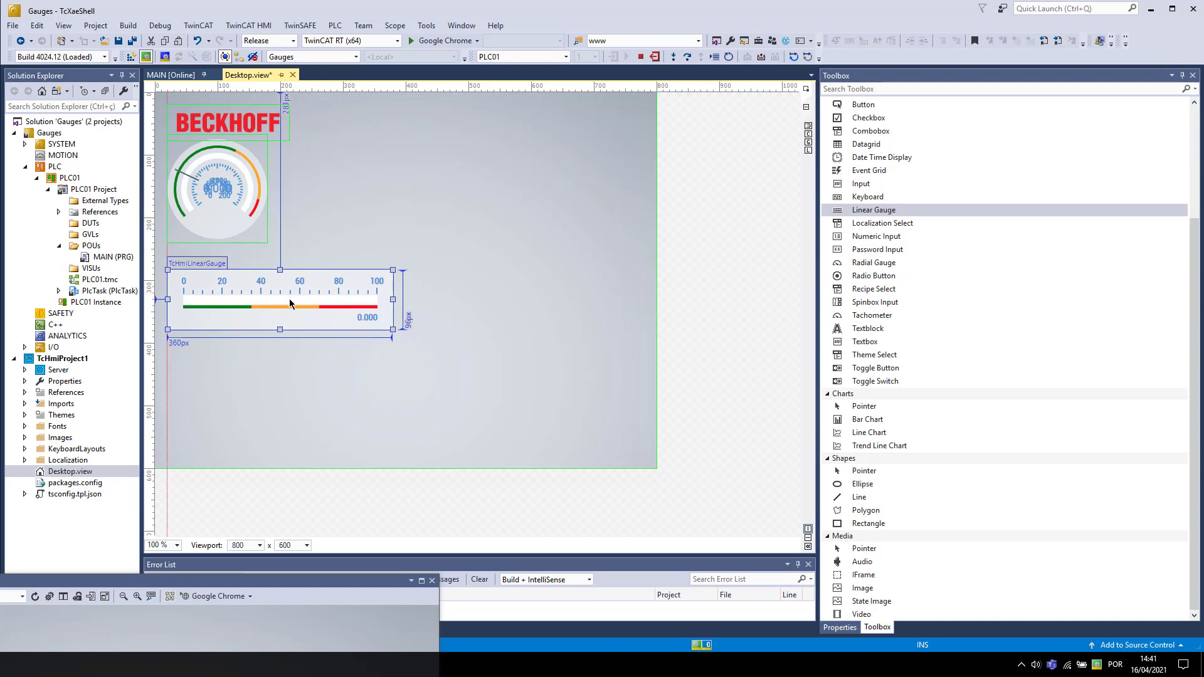
Create a data binding from the linear gauge's Value to the server symbol PLC1.MAIN.rGauge2
click(840, 627)
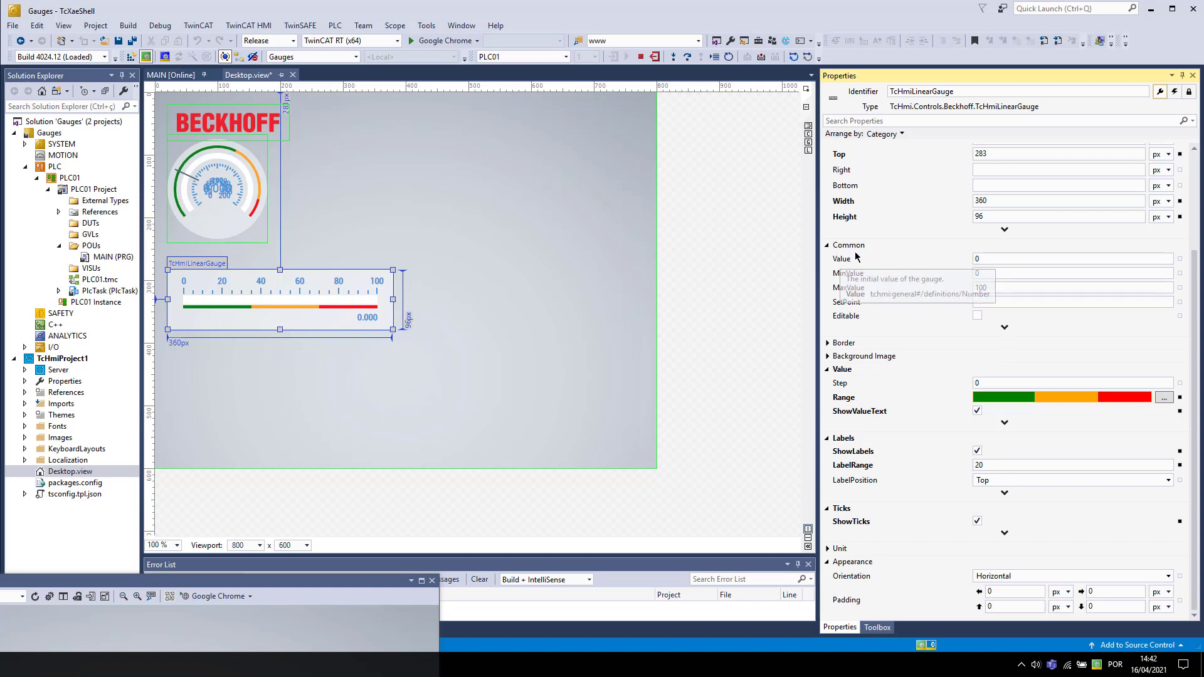
click(1181, 259)
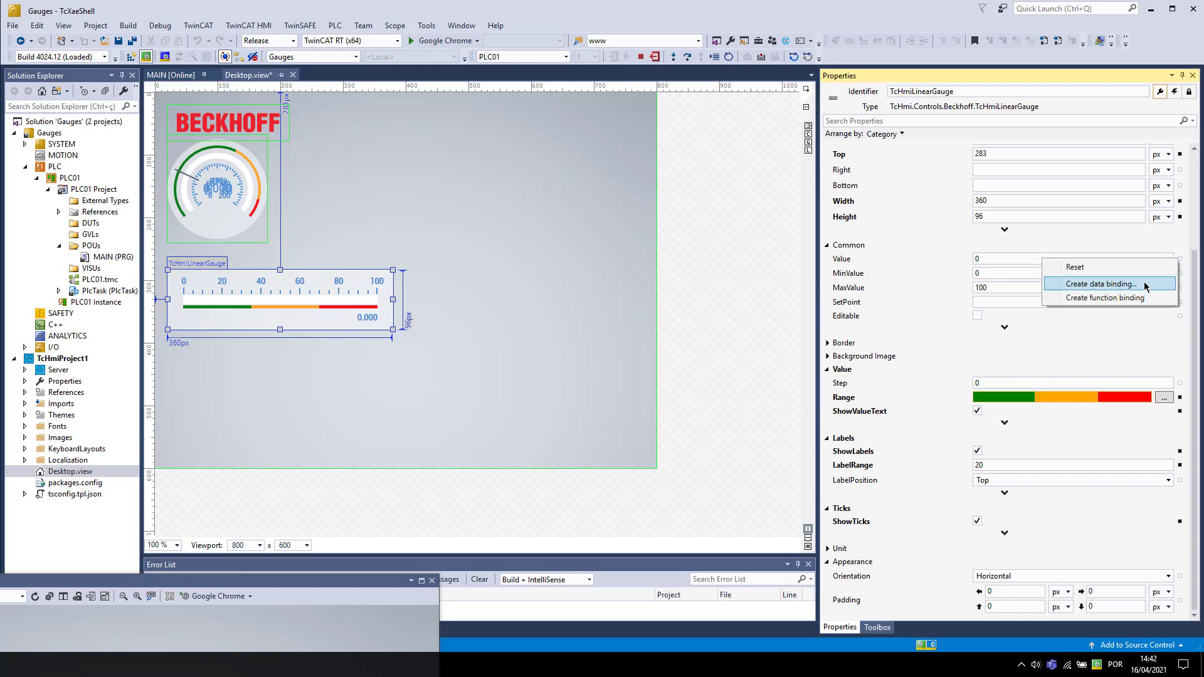
click(1129, 285)
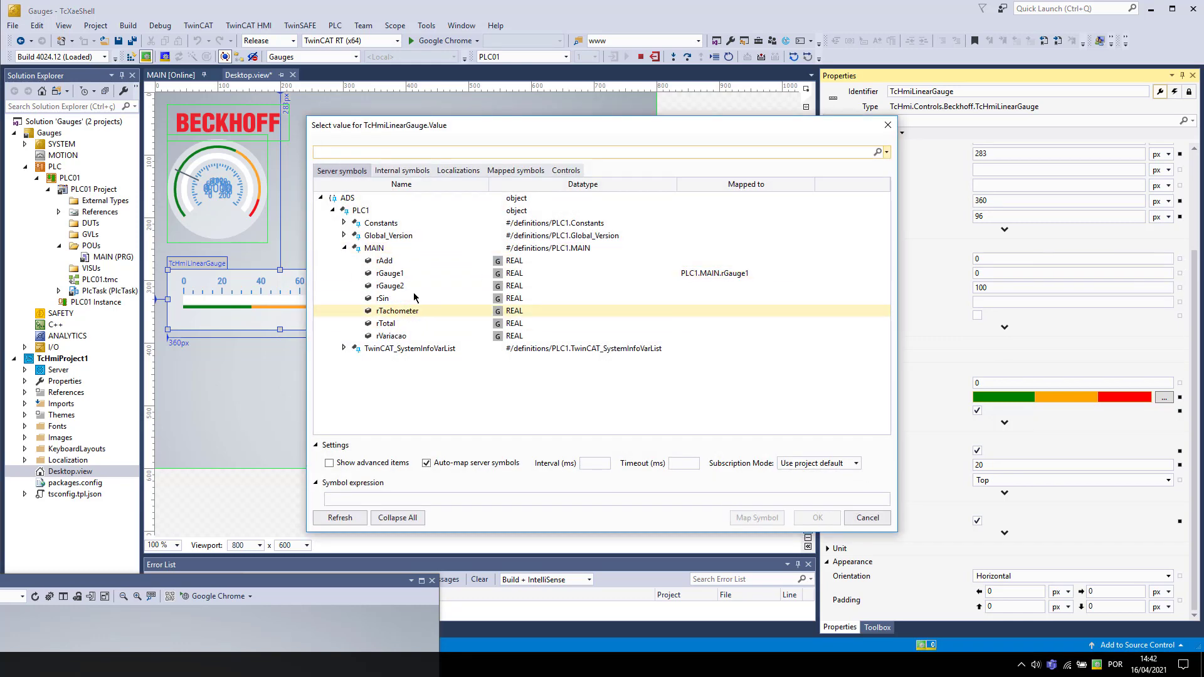
click(402, 286)
click(778, 519)
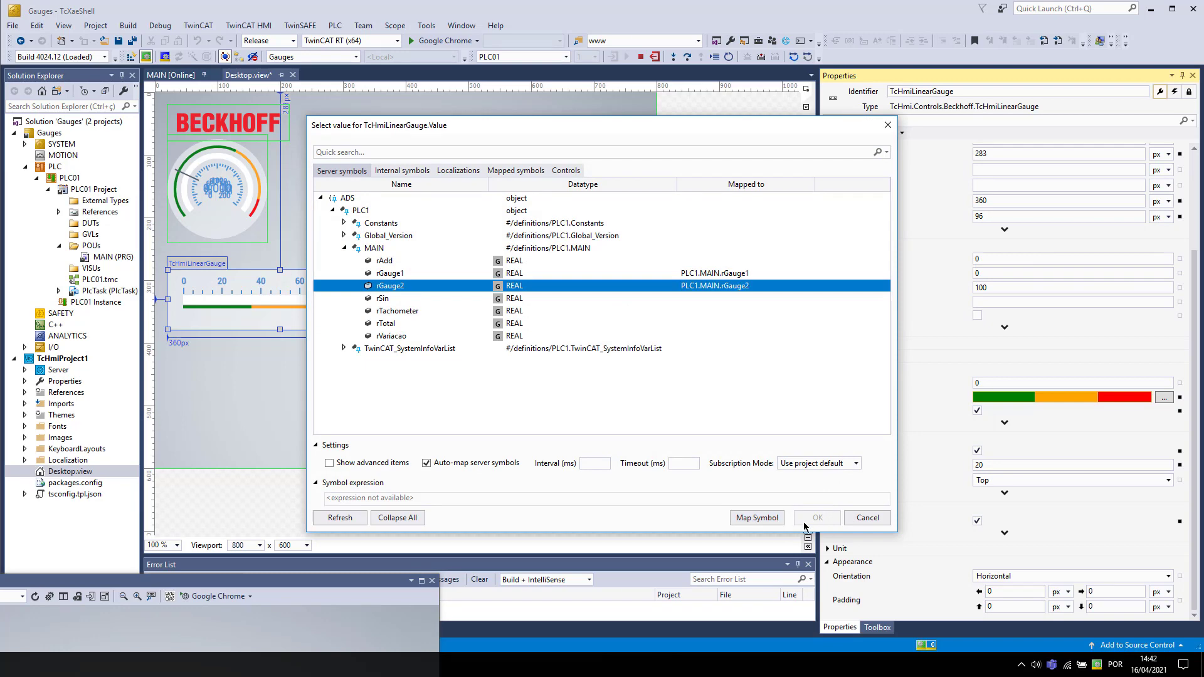
click(818, 519)
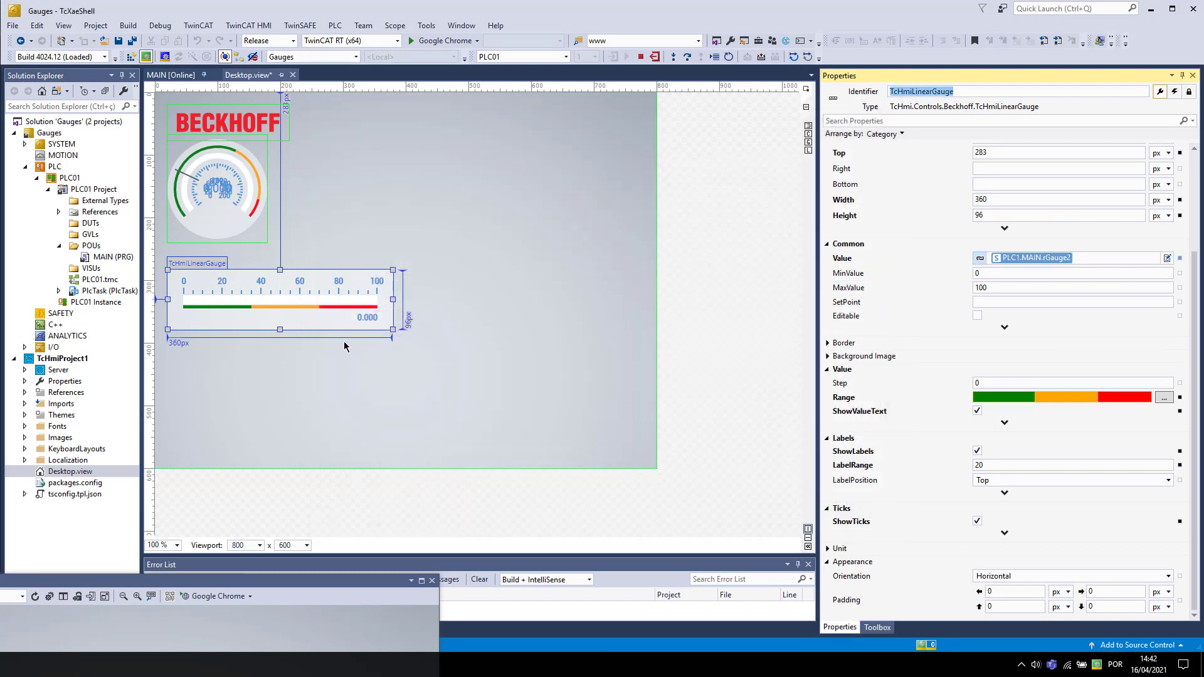
Write the value 50 to rGauge2 in the online MAIN program, with the live view in sight
drag(328, 581, 452, 385)
click(188, 74)
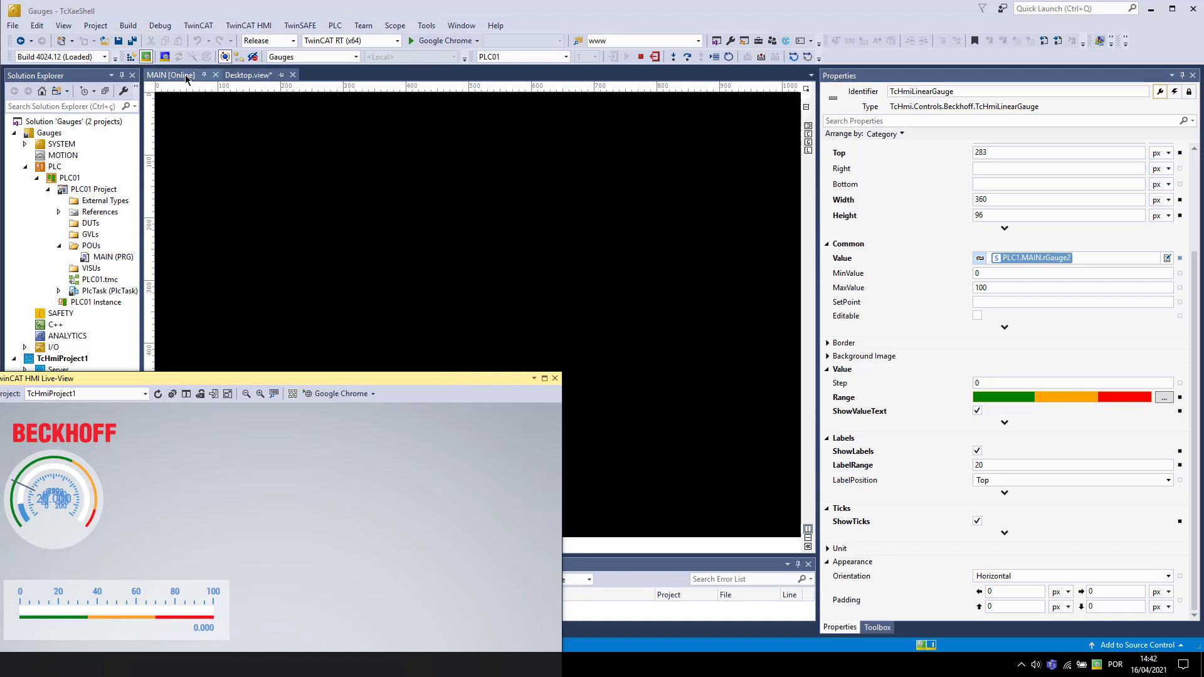
click(395, 131)
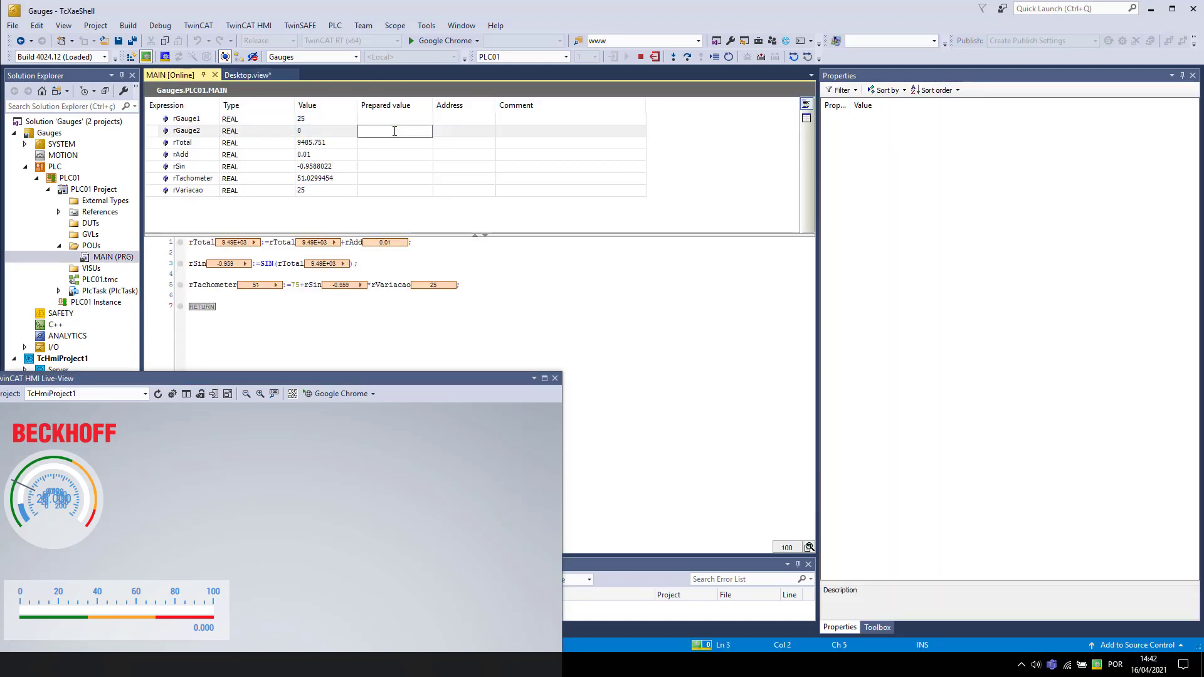
text(50)
key(Return)
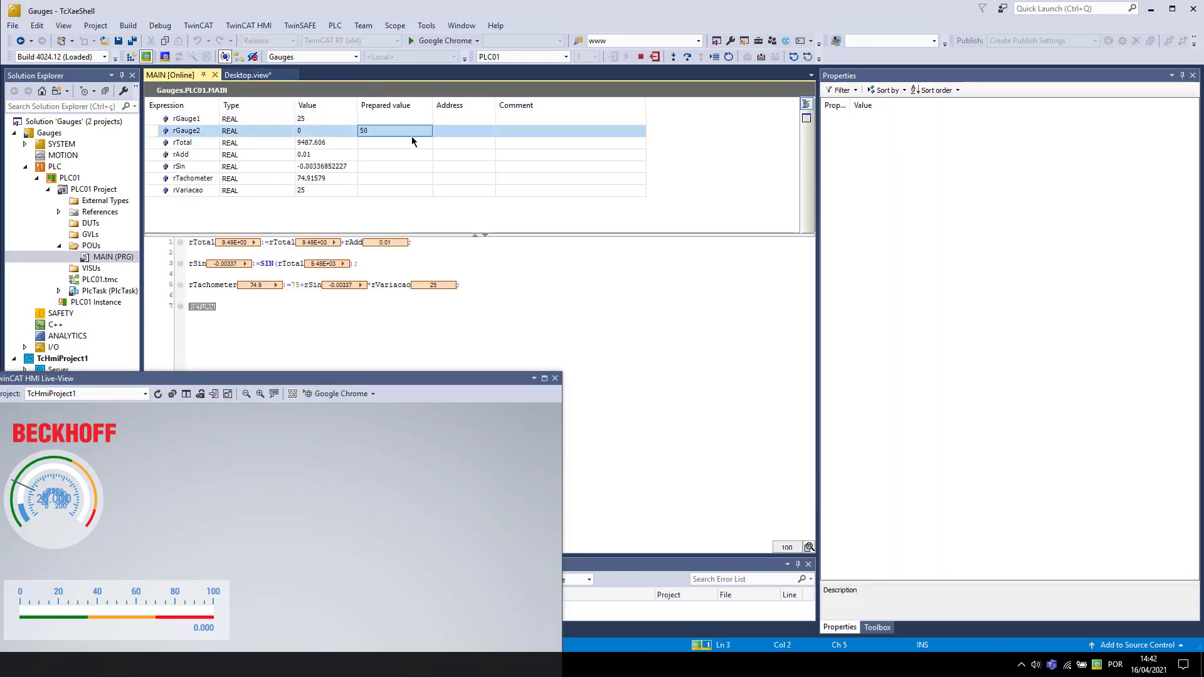
click(794, 58)
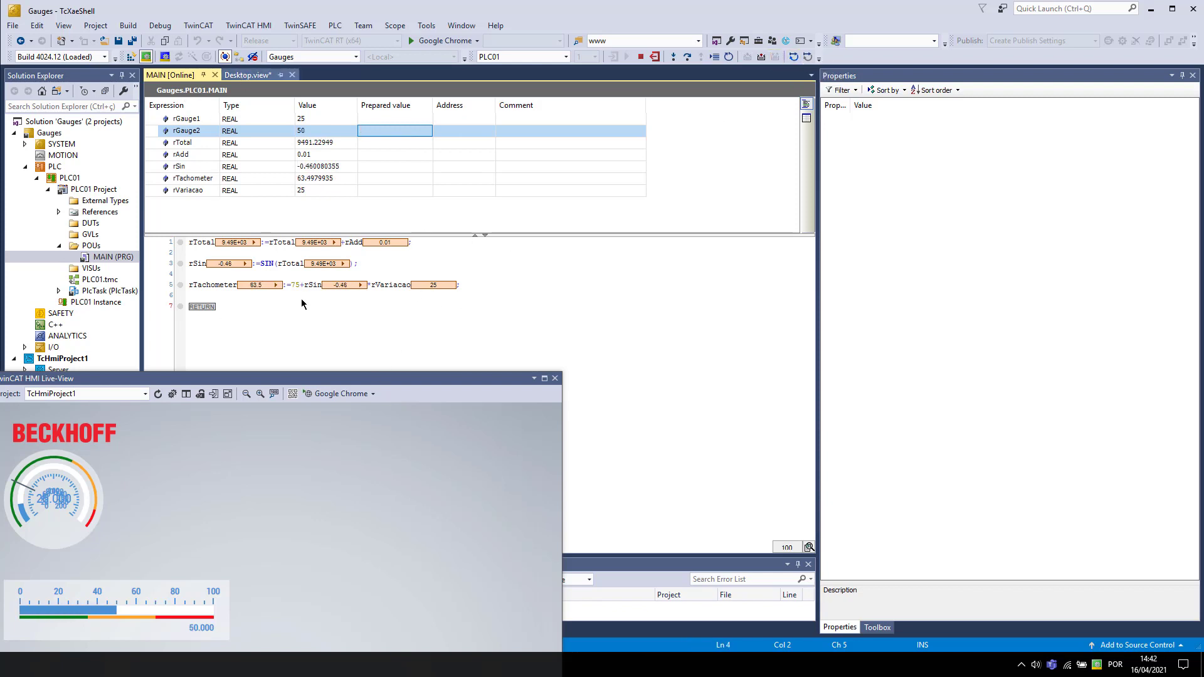
Return to Desktop.view, save the project and enable Editable for the linear gauge
click(248, 74)
drag(344, 382, 374, 259)
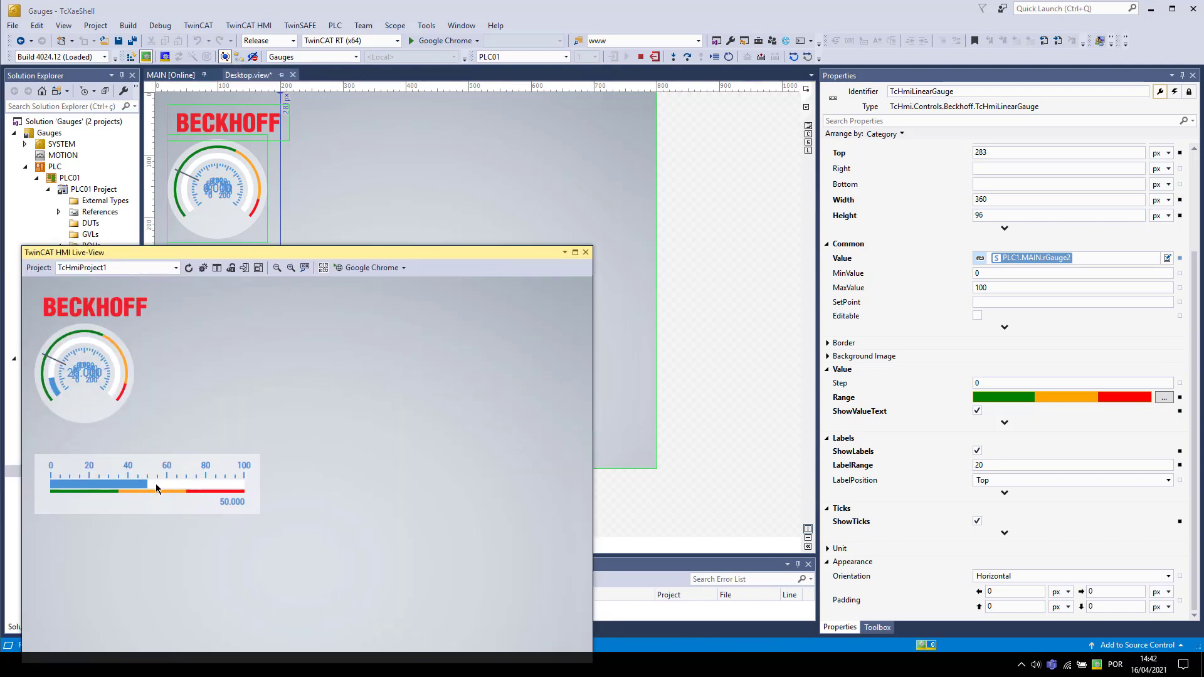
click(132, 40)
drag(414, 253, 364, 466)
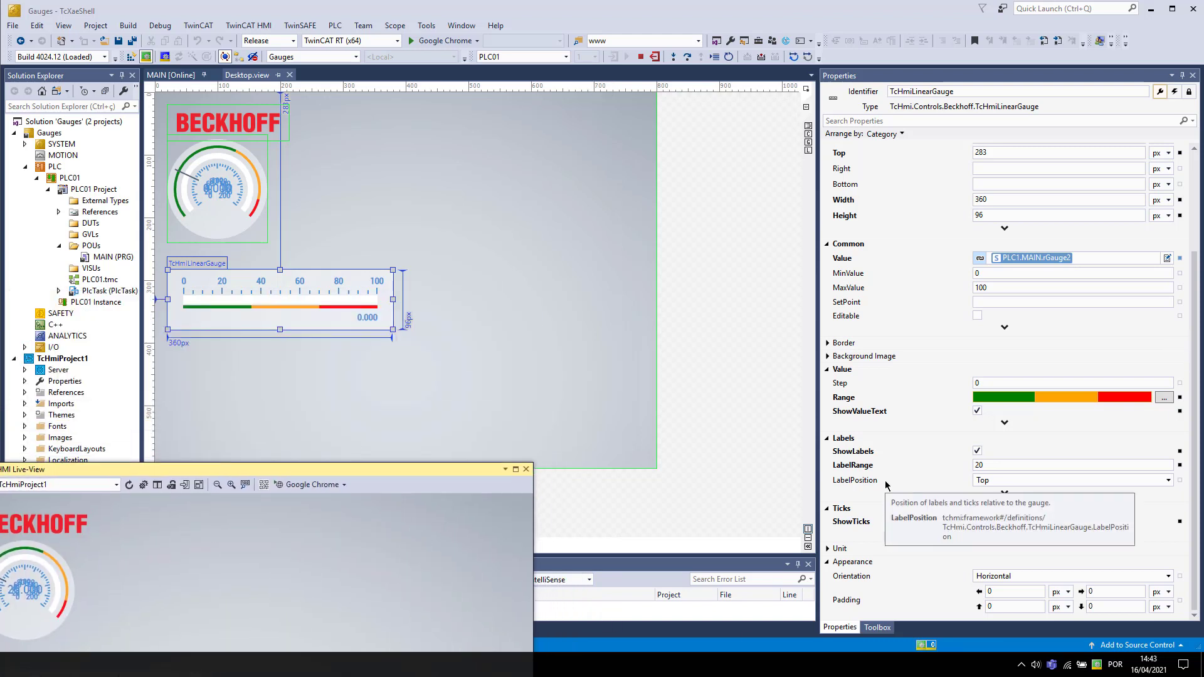
click(977, 316)
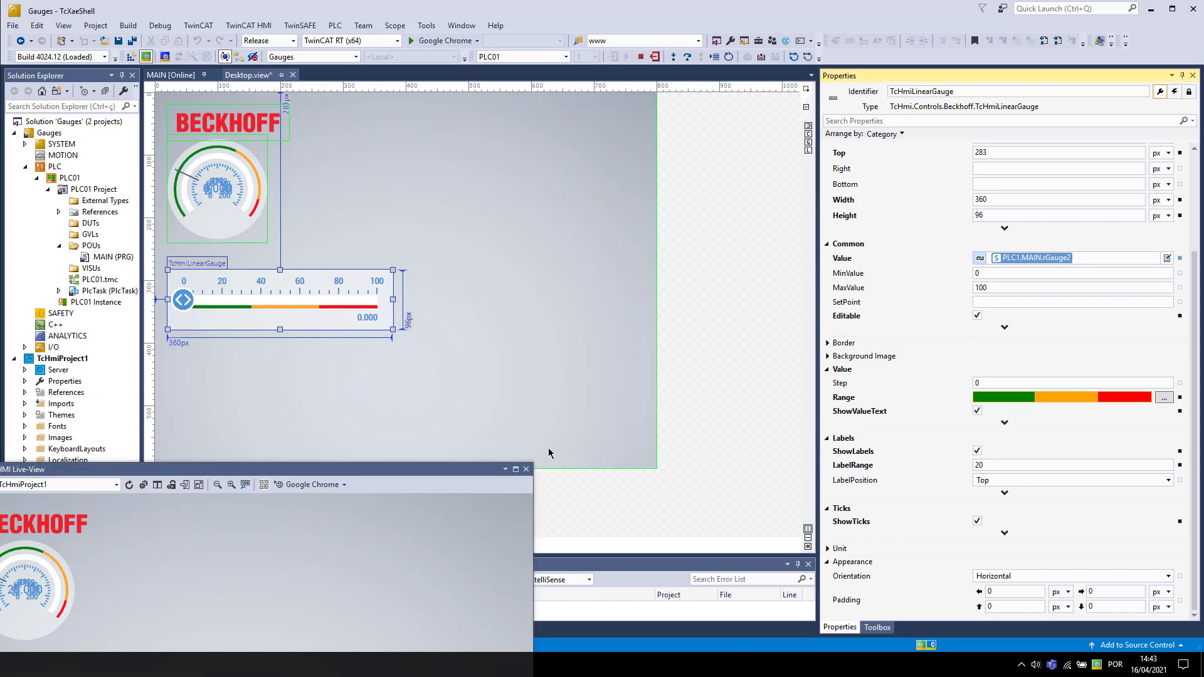
Test the linear gauge's slider in the live view by moving it to about 42 and 61, checking rGauge2 in the online MAIN program
drag(433, 475, 451, 270)
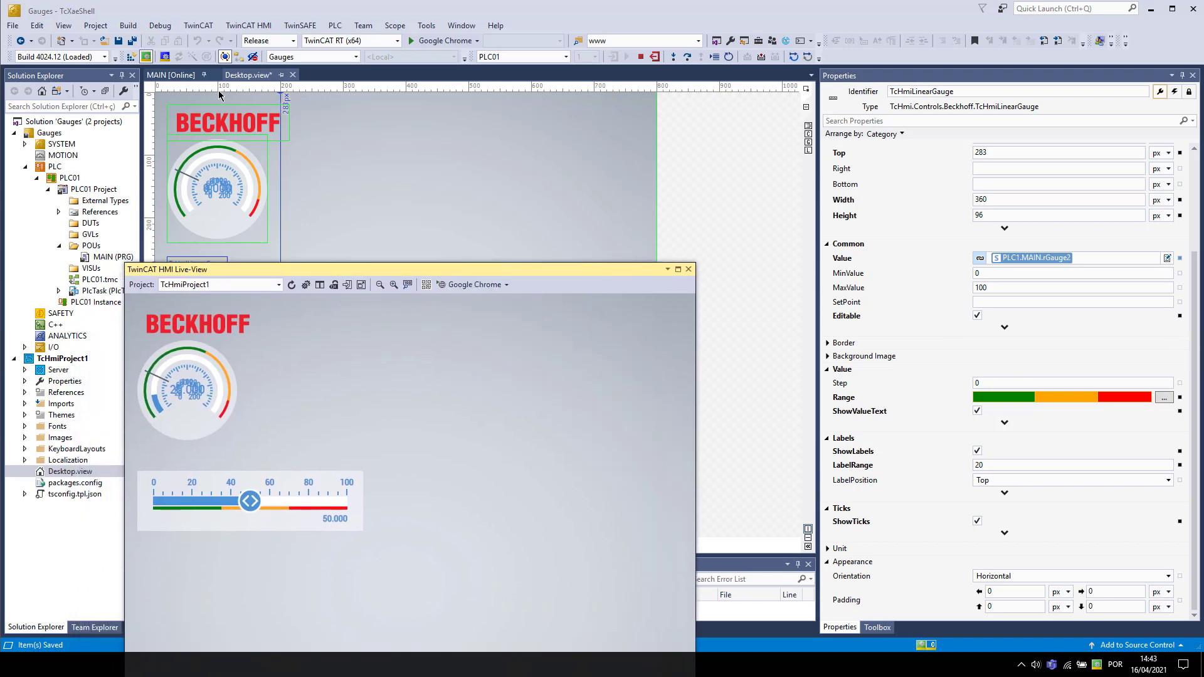
click(173, 75)
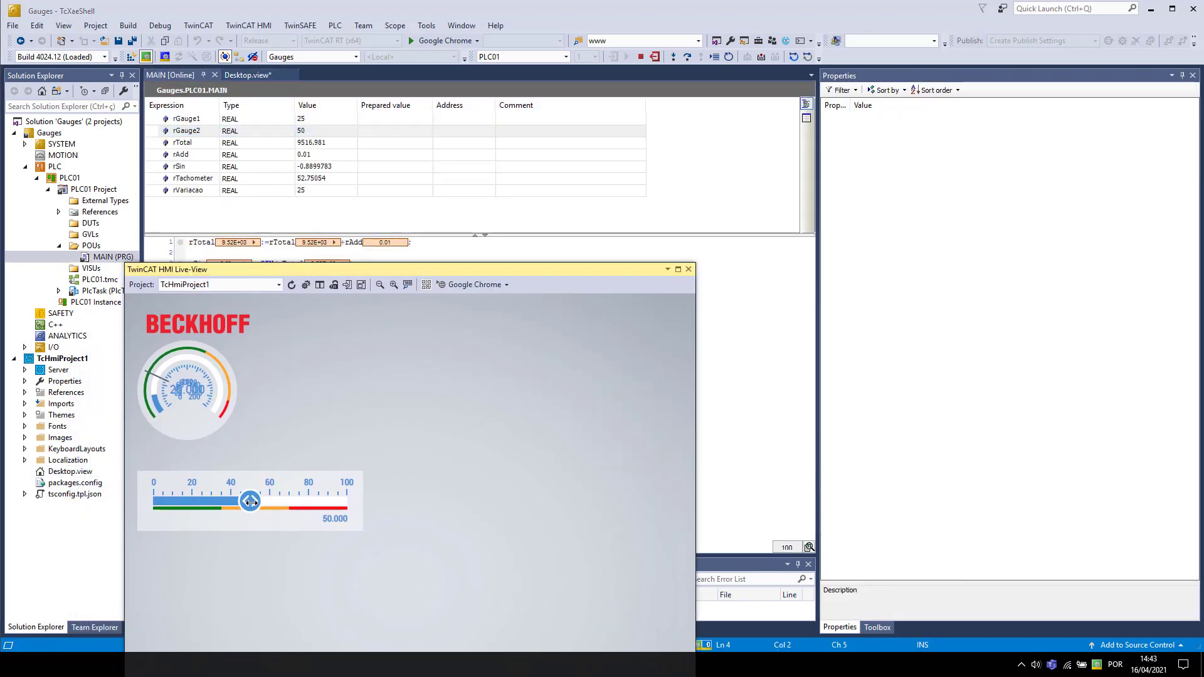
mouse_move(251, 501)
mouse_down()
mouse_move(336, 501)
mouse_move(181, 505)
mouse_move(234, 501)
mouse_up()
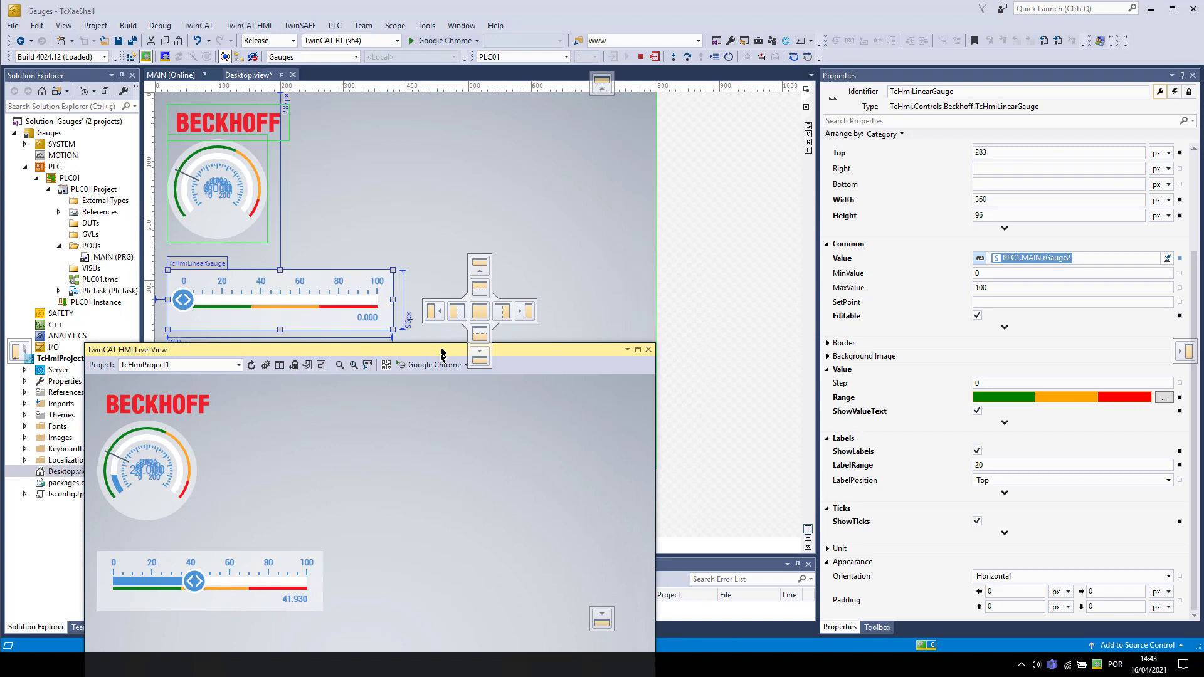
drag(441, 353, 439, 363)
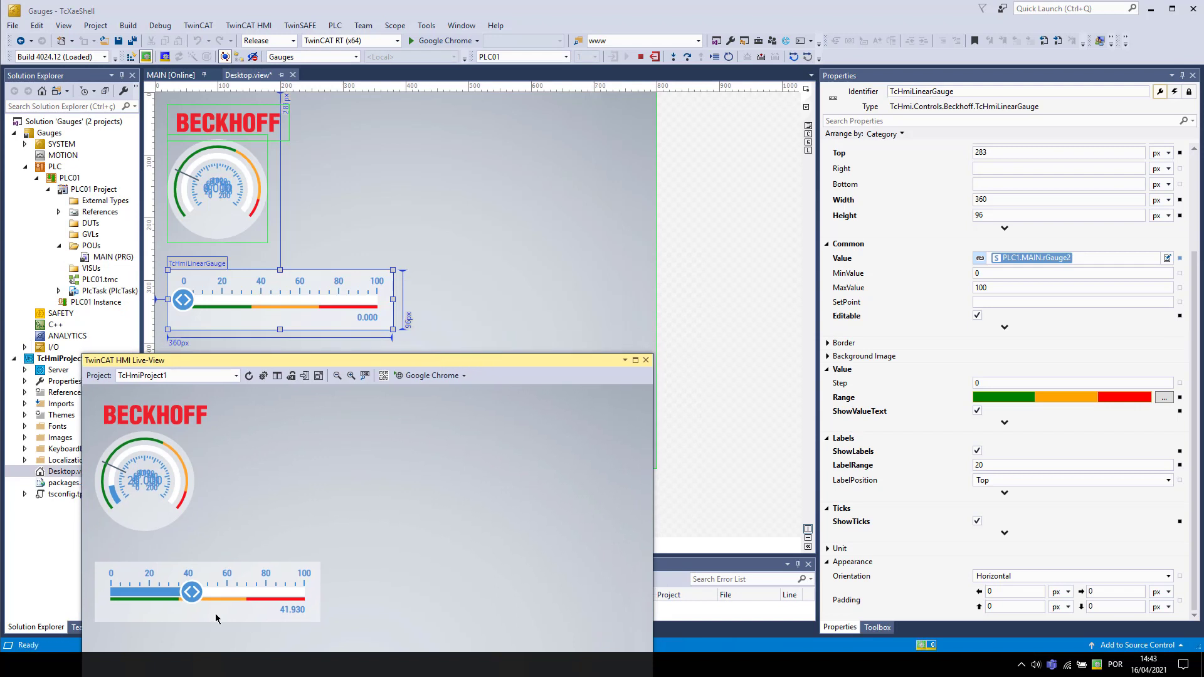
drag(192, 594, 231, 598)
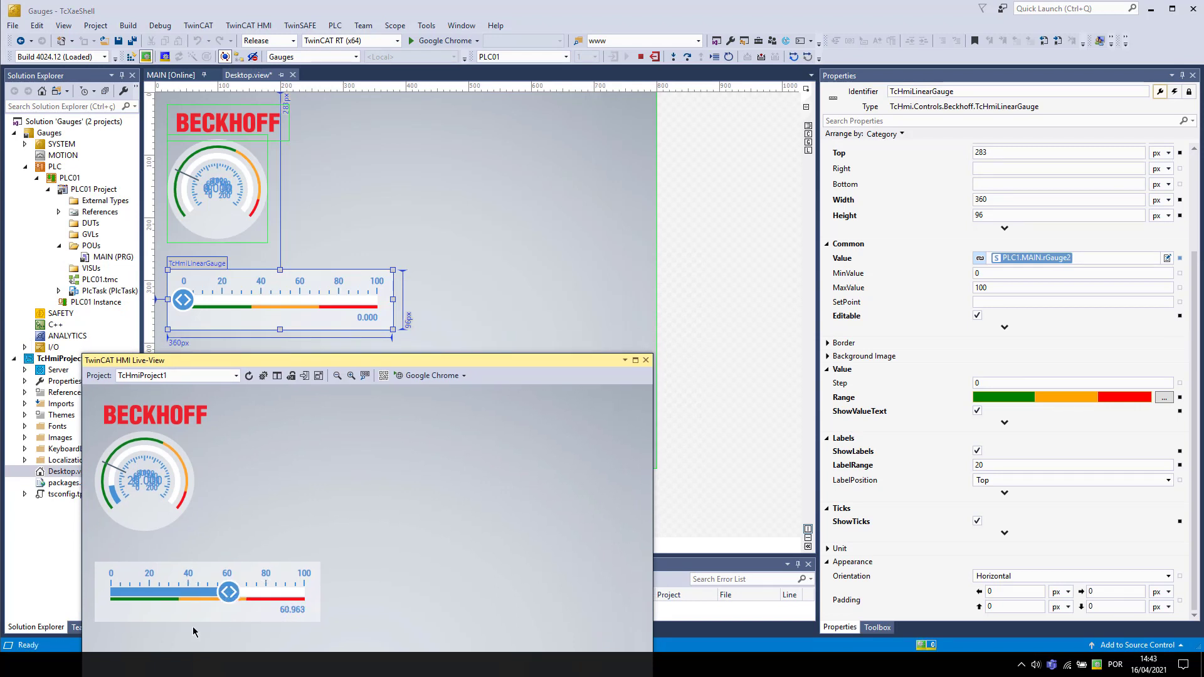
Change the binding mode of the linear gauge's Value to TwoWay
click(1029, 256)
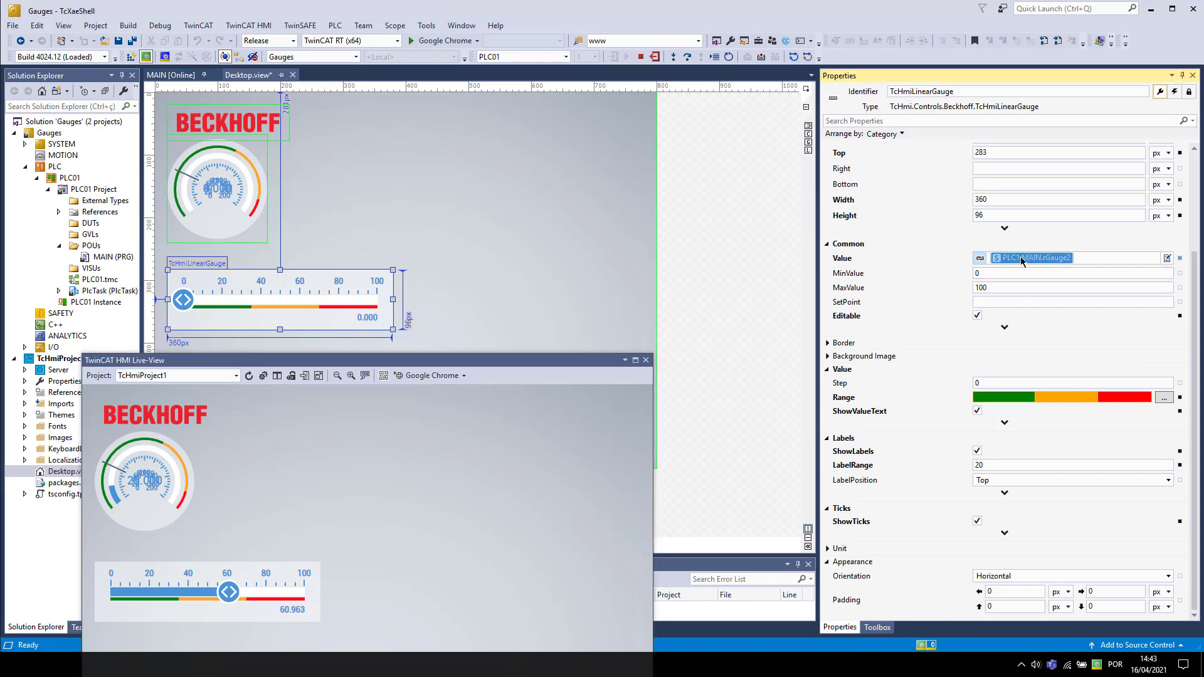
right_click(1021, 261)
click(1060, 286)
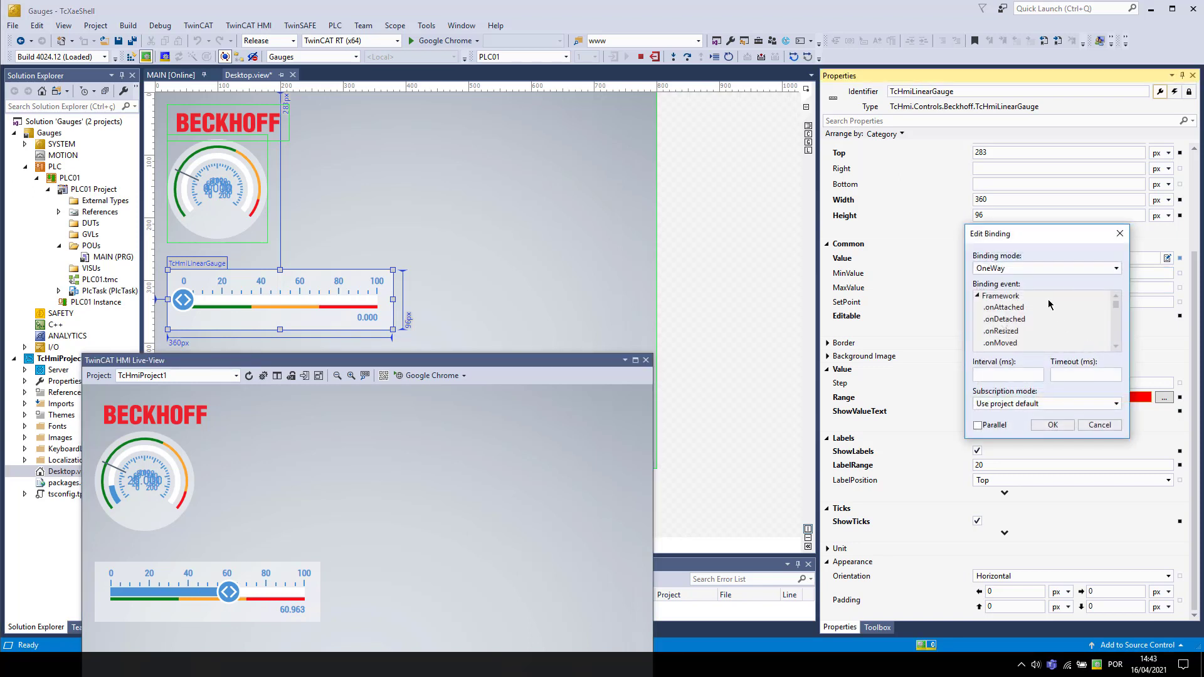
click(1058, 271)
click(1025, 299)
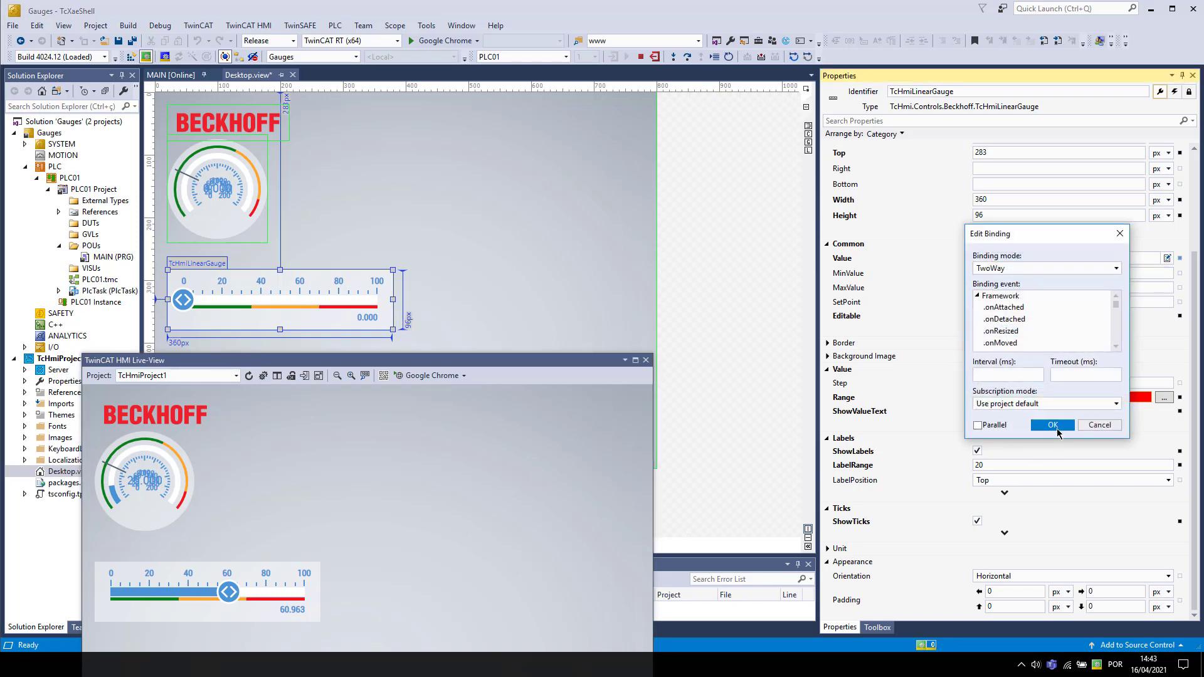
click(1054, 425)
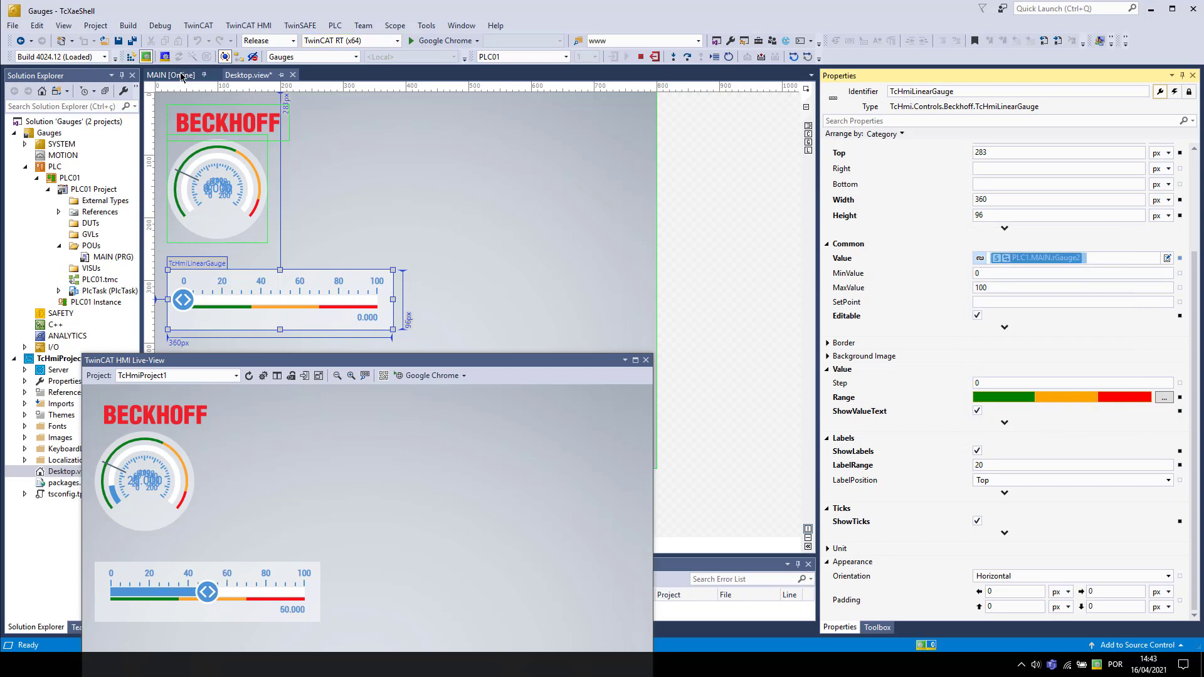
Move the linear gauge's slider to about 37 in the live view with MAIN online, and return to its Value binding in Desktop.view
click(182, 76)
drag(207, 592, 182, 594)
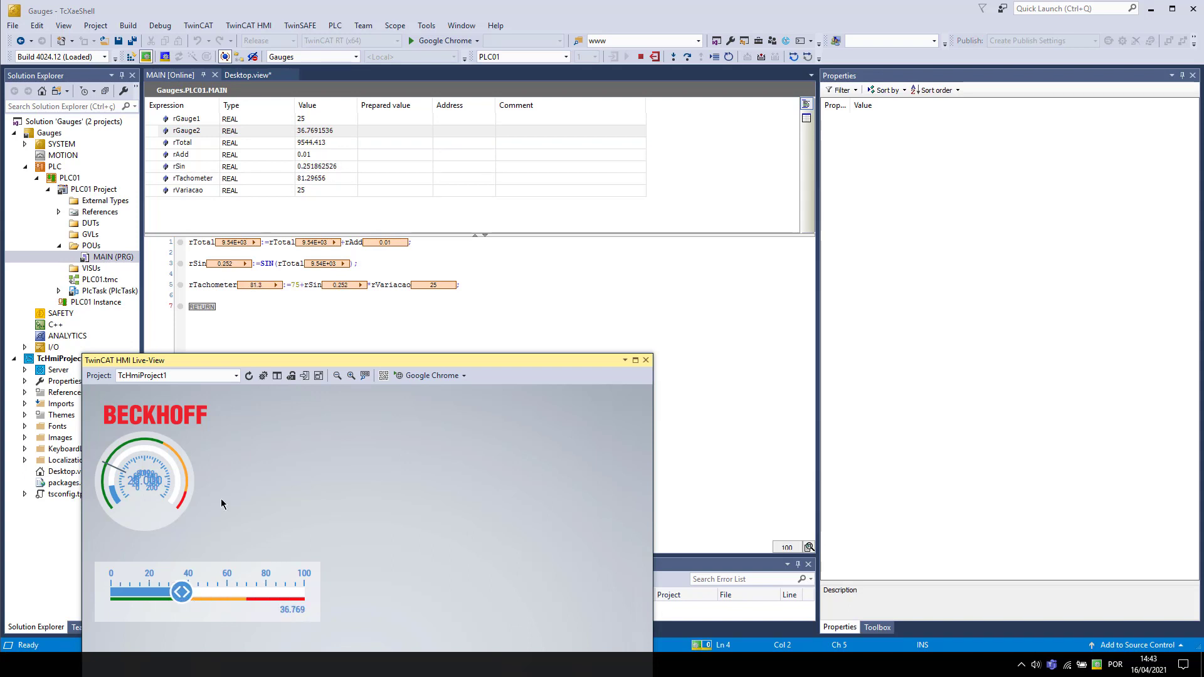
click(244, 74)
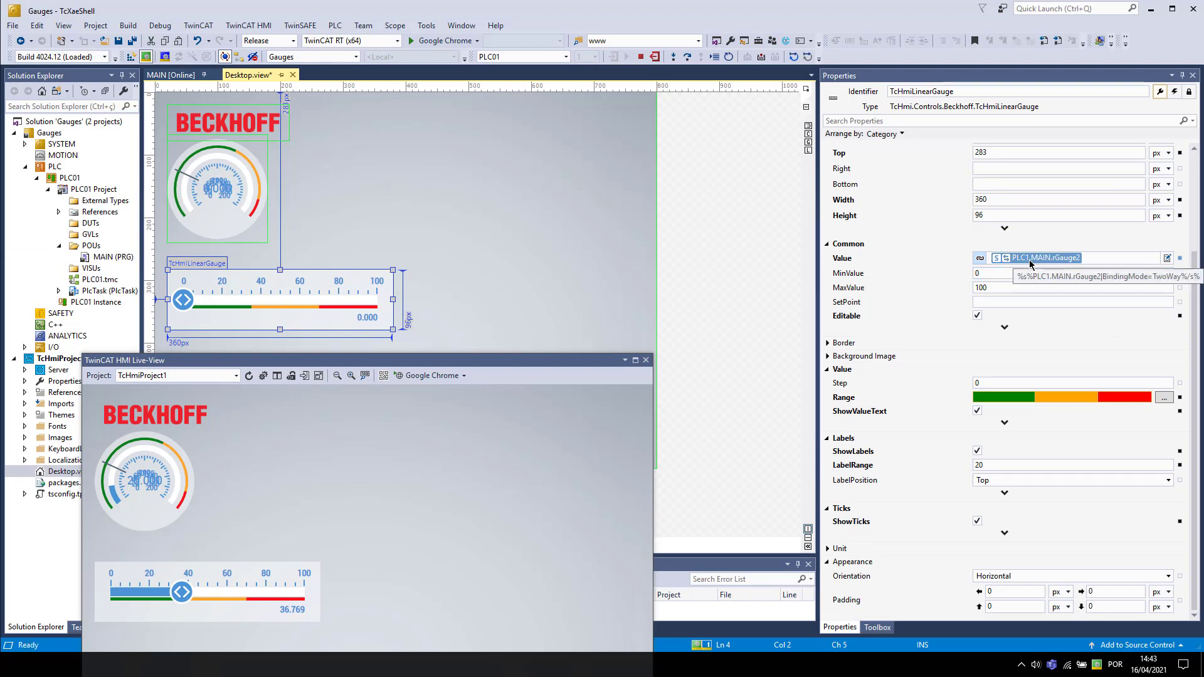
click(1089, 258)
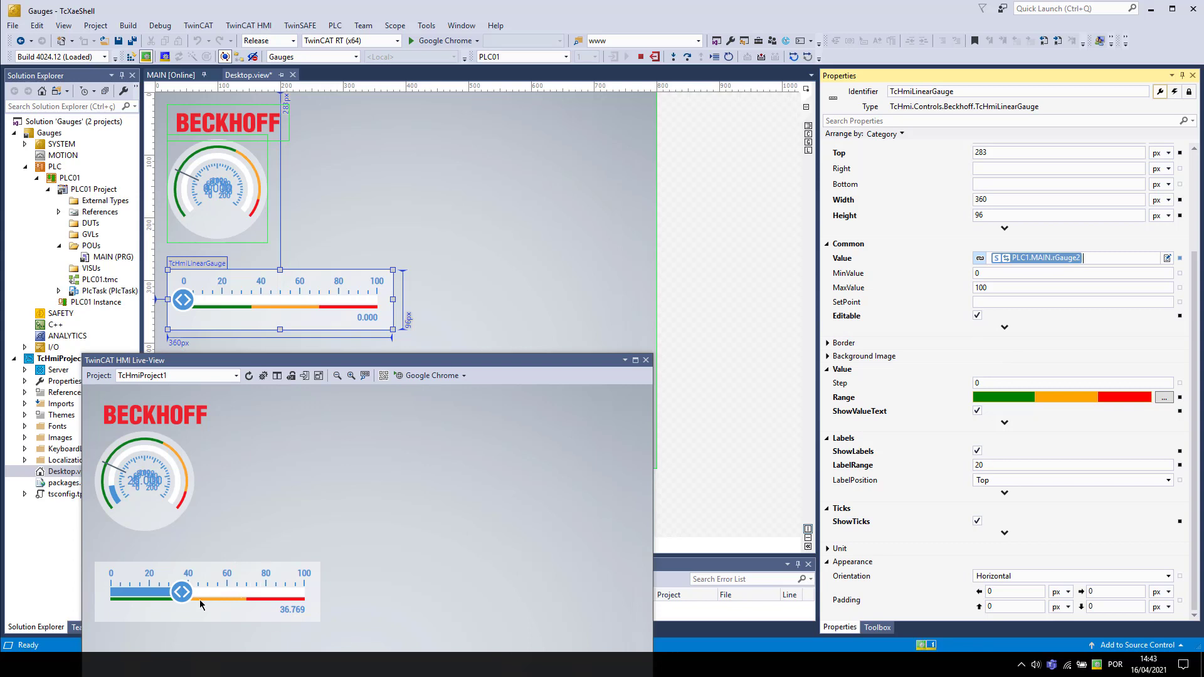
Test the linear gauge's slider in the live view at about 54 and 51, and review the binding settings of its Value
drag(183, 589, 217, 589)
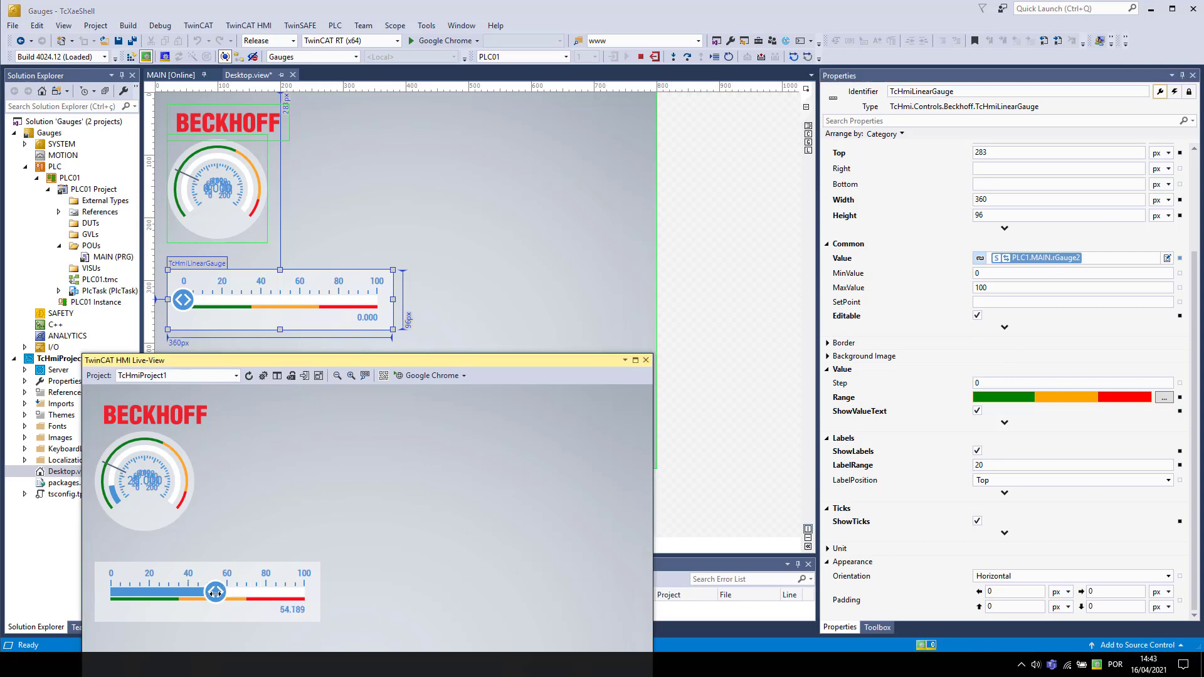
drag(216, 593, 209, 597)
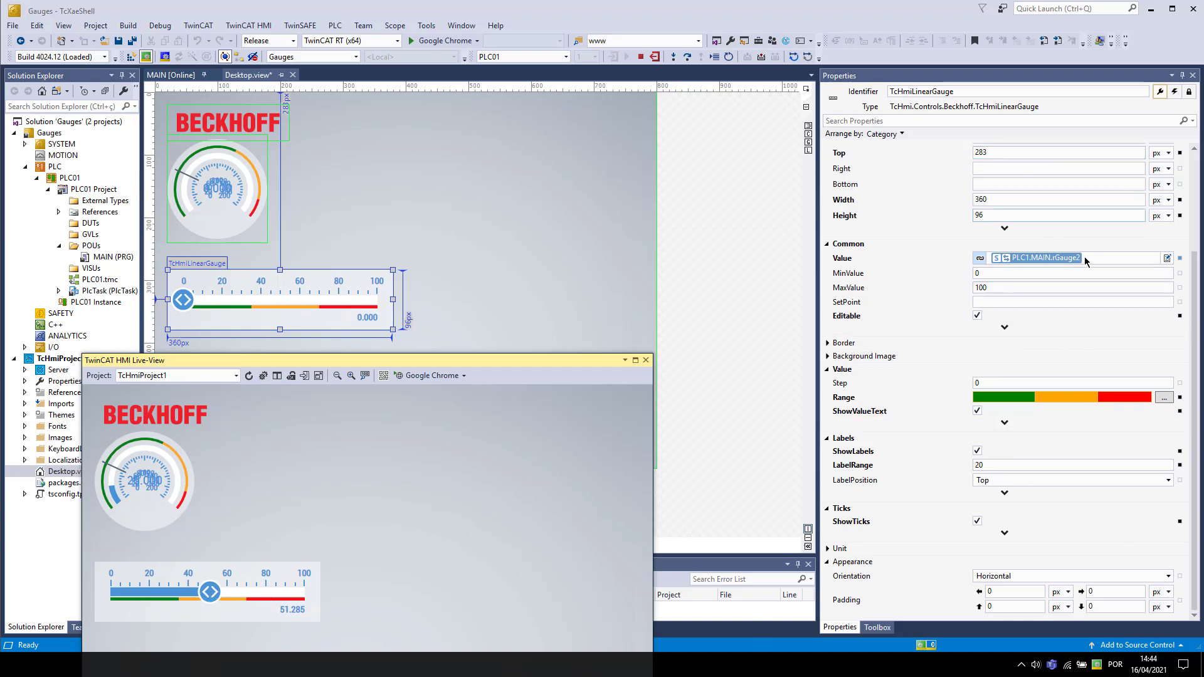
right_click(1045, 263)
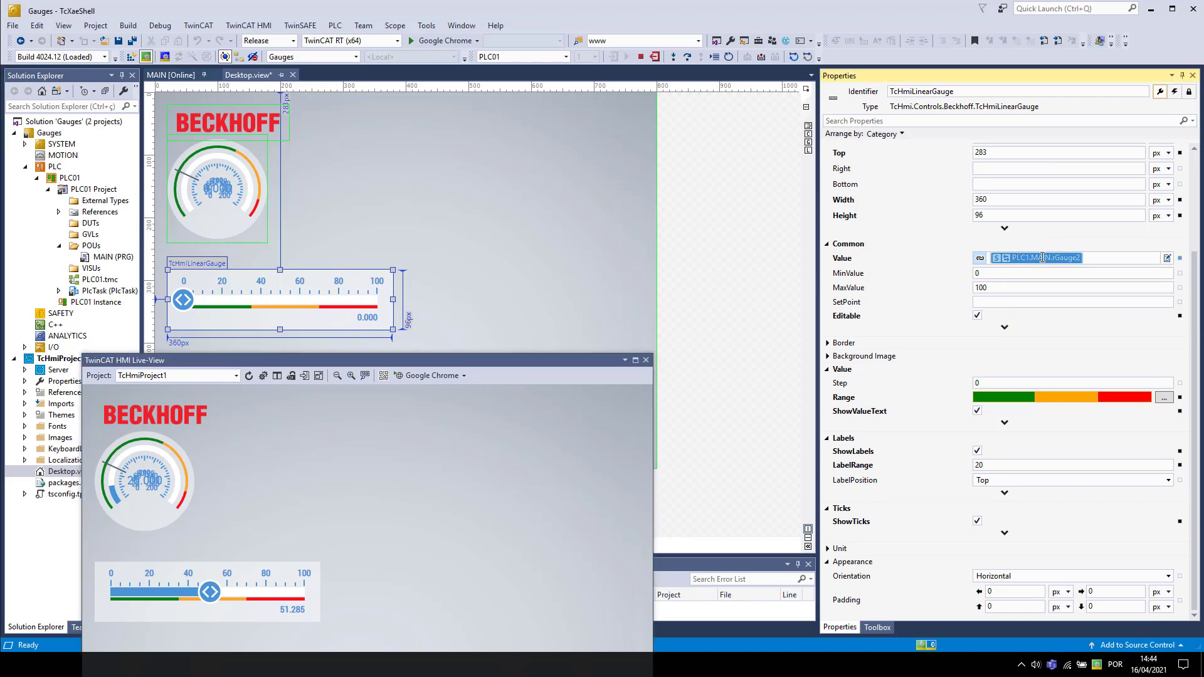
click(1076, 280)
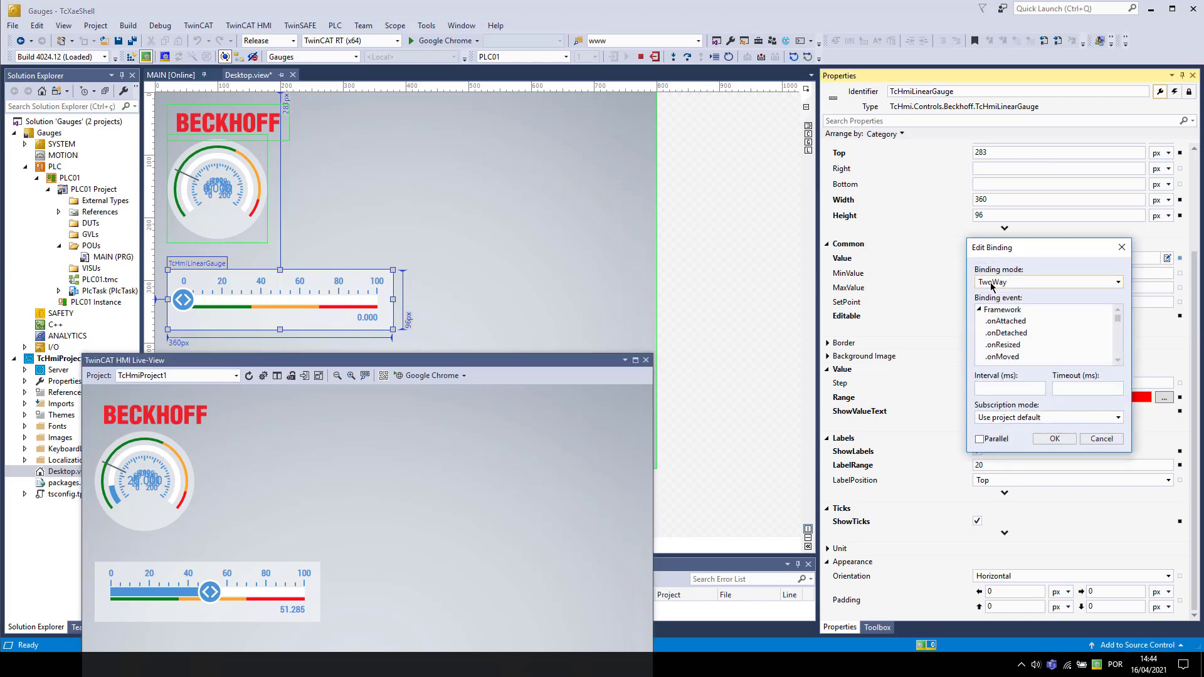
click(1055, 439)
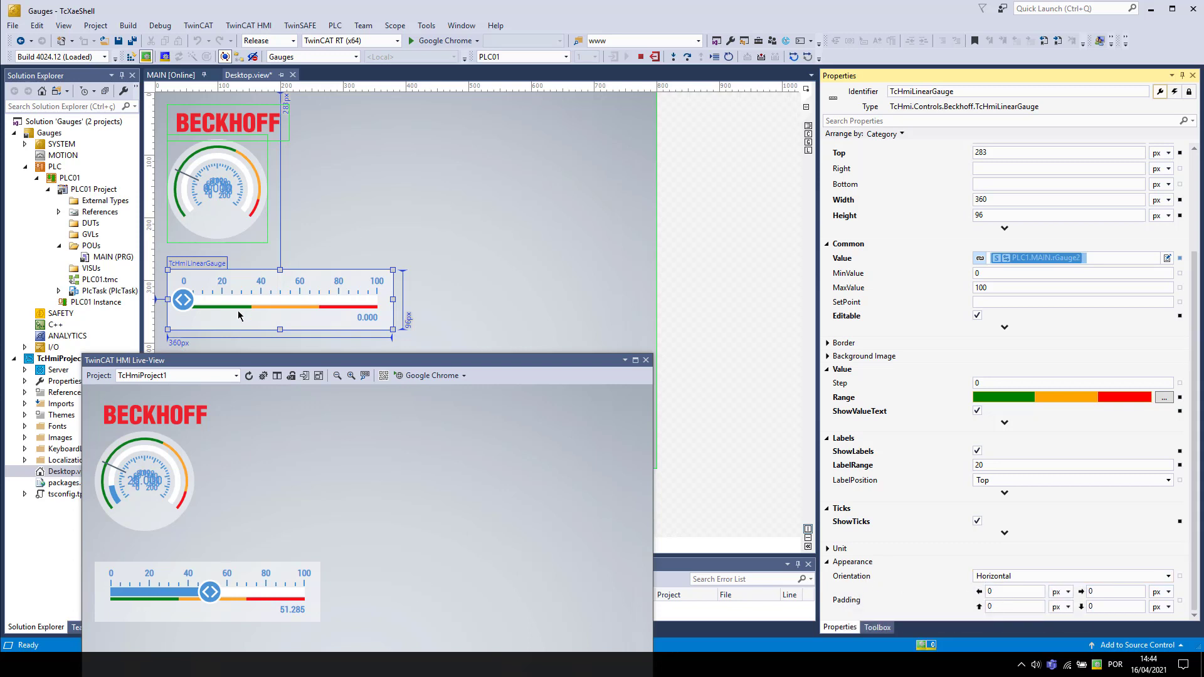
Move the linear gauge beside the radial gauge, at about left 224 px and top 96 px, and set its Orientation to Vertical
drag(238, 315, 395, 217)
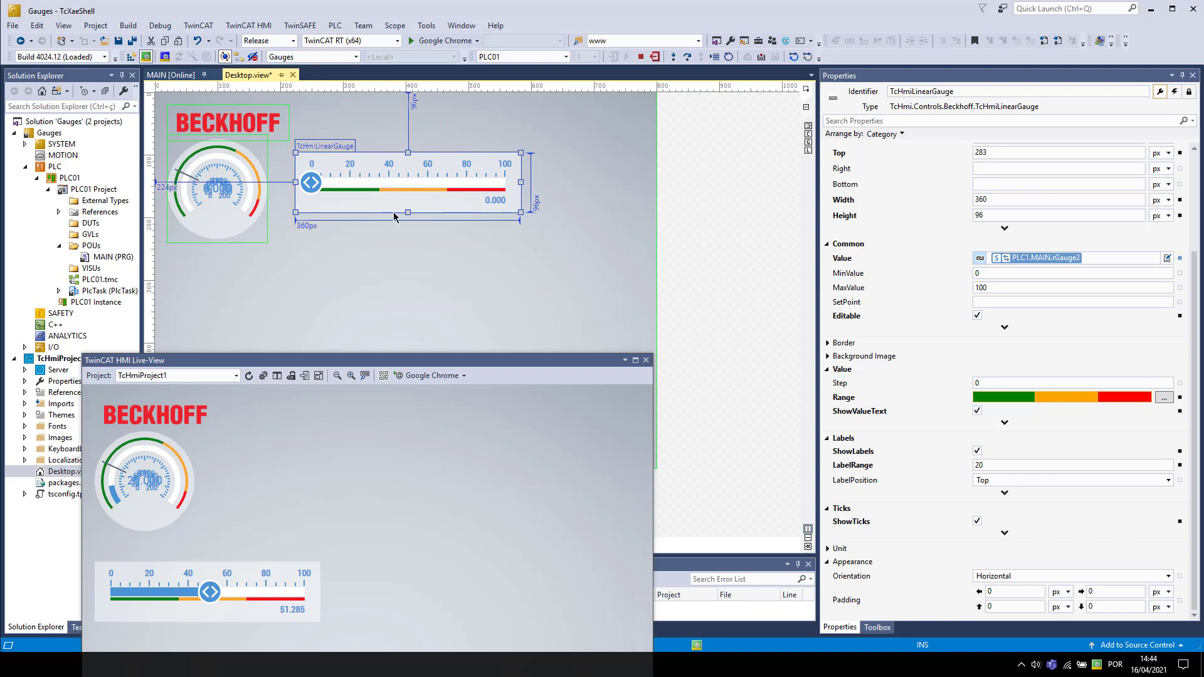
click(1026, 578)
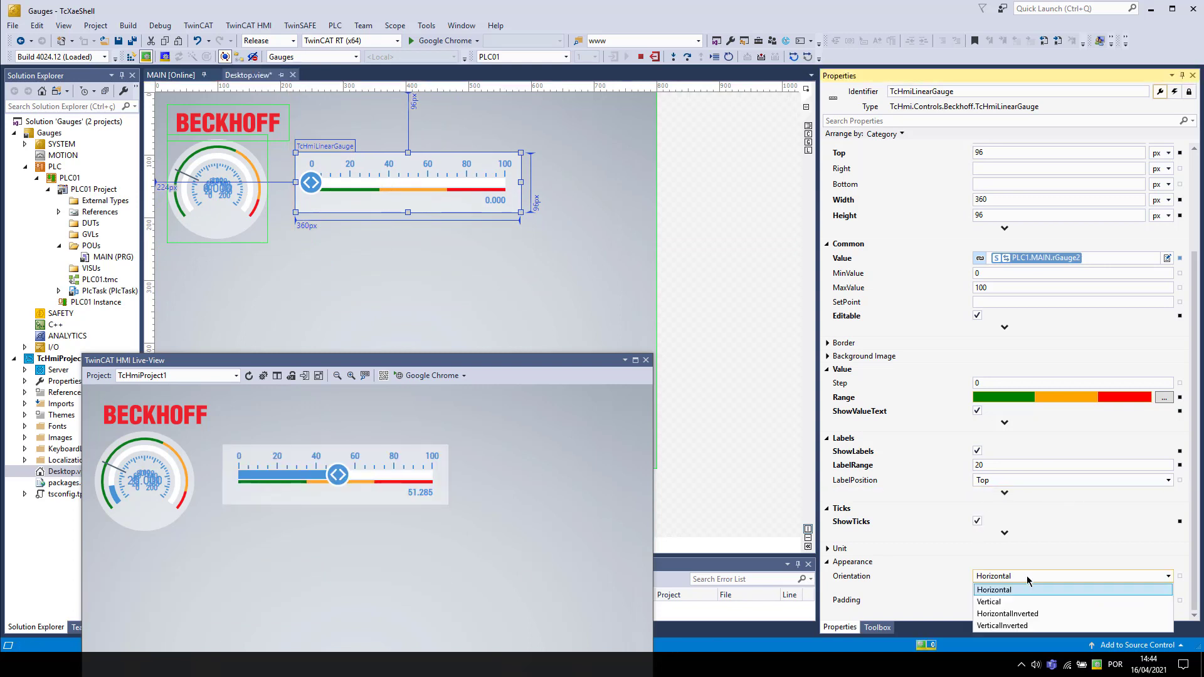
click(1018, 602)
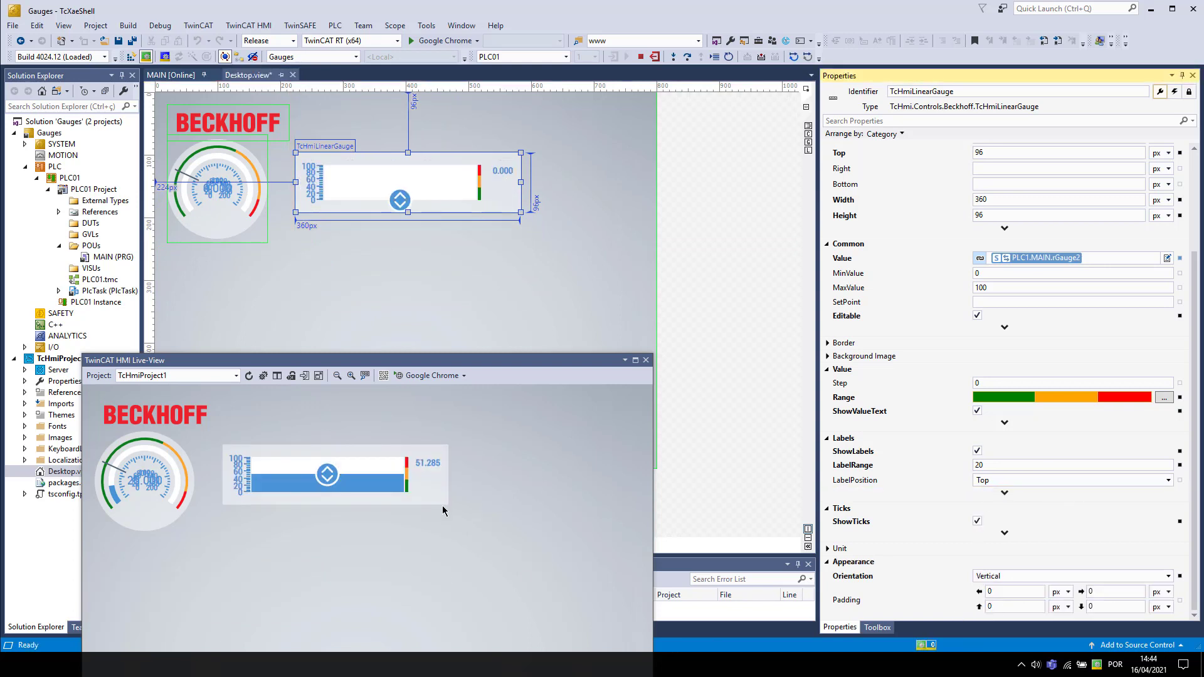
Resize the vertical linear gauge to about 126 by 289 px and place it at about left 257 px, top 77 px
drag(522, 212, 384, 334)
drag(429, 363, 407, 436)
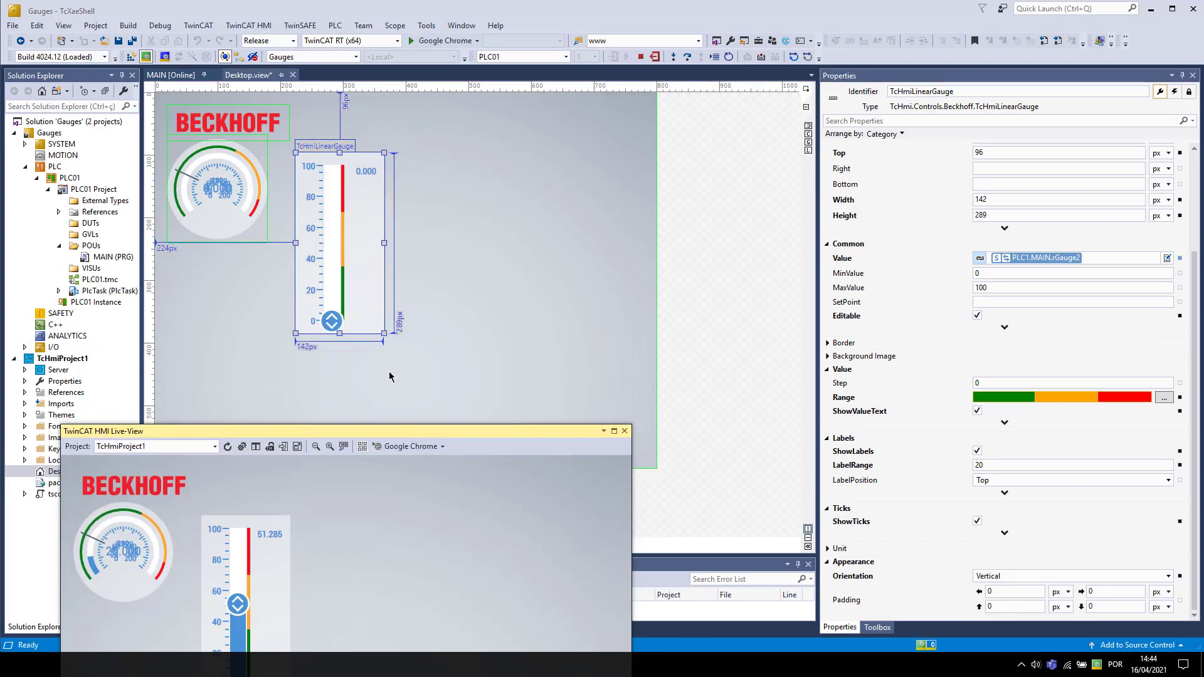
drag(385, 242, 372, 243)
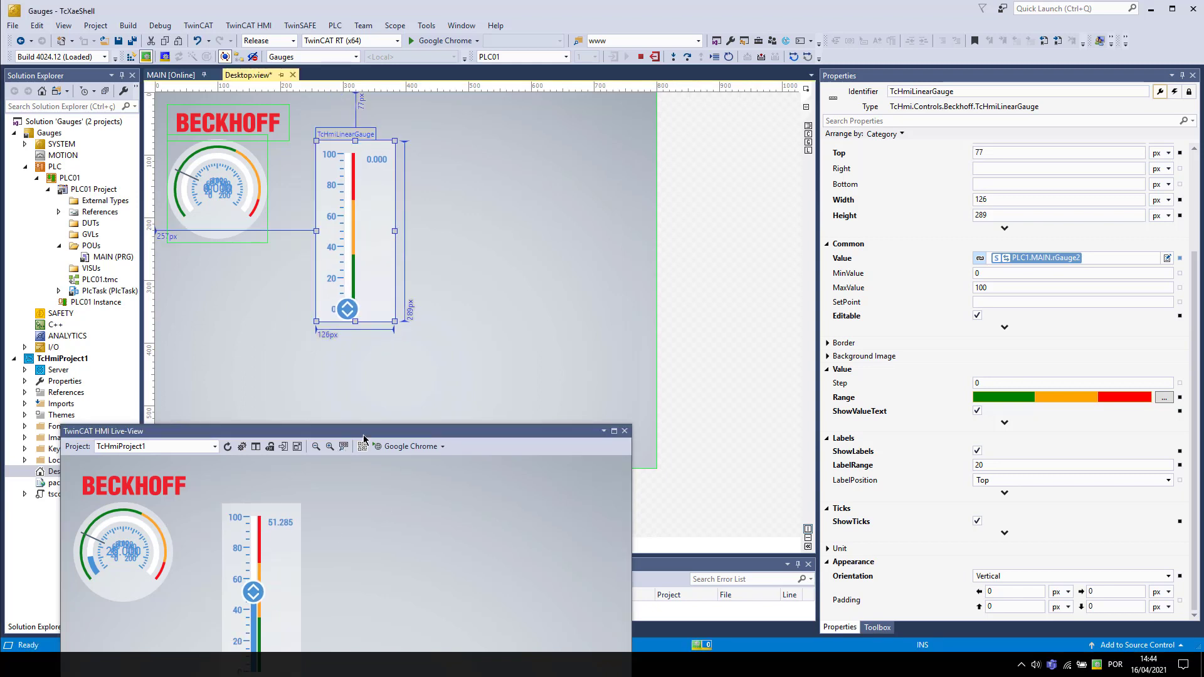
Test the vertical gauge's slider in the live view by moving it to about 81, and review the available Orientation options
drag(371, 432, 396, 345)
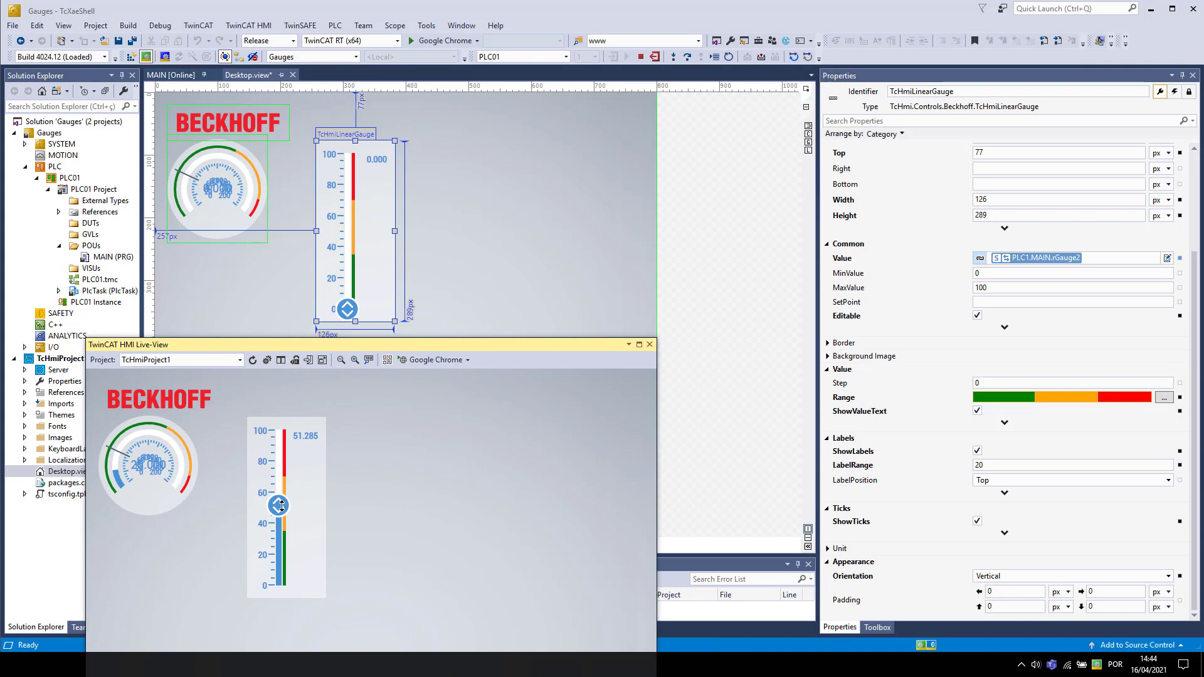
drag(281, 505, 279, 461)
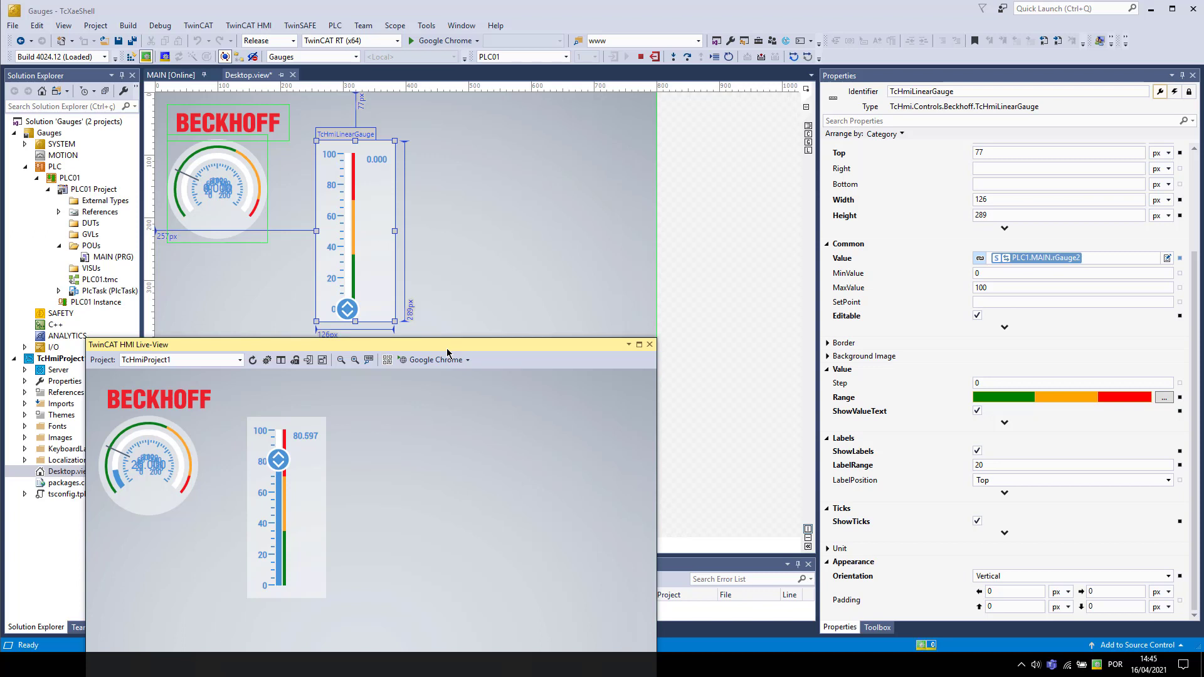
click(1029, 579)
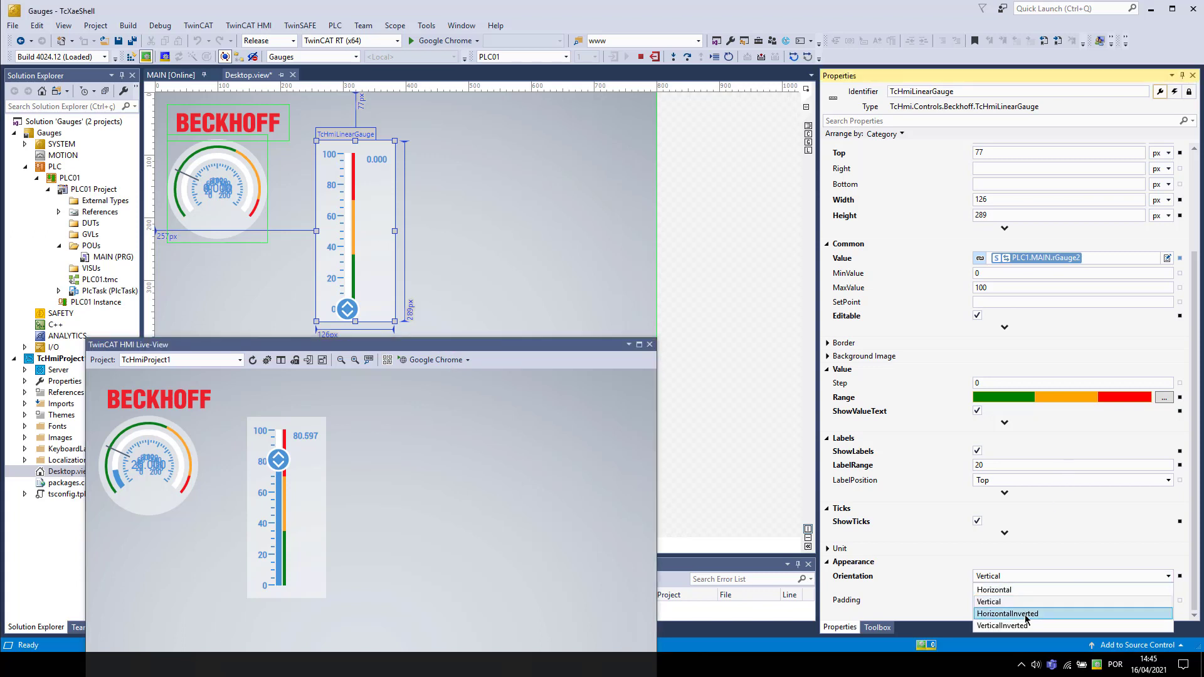
click(878, 577)
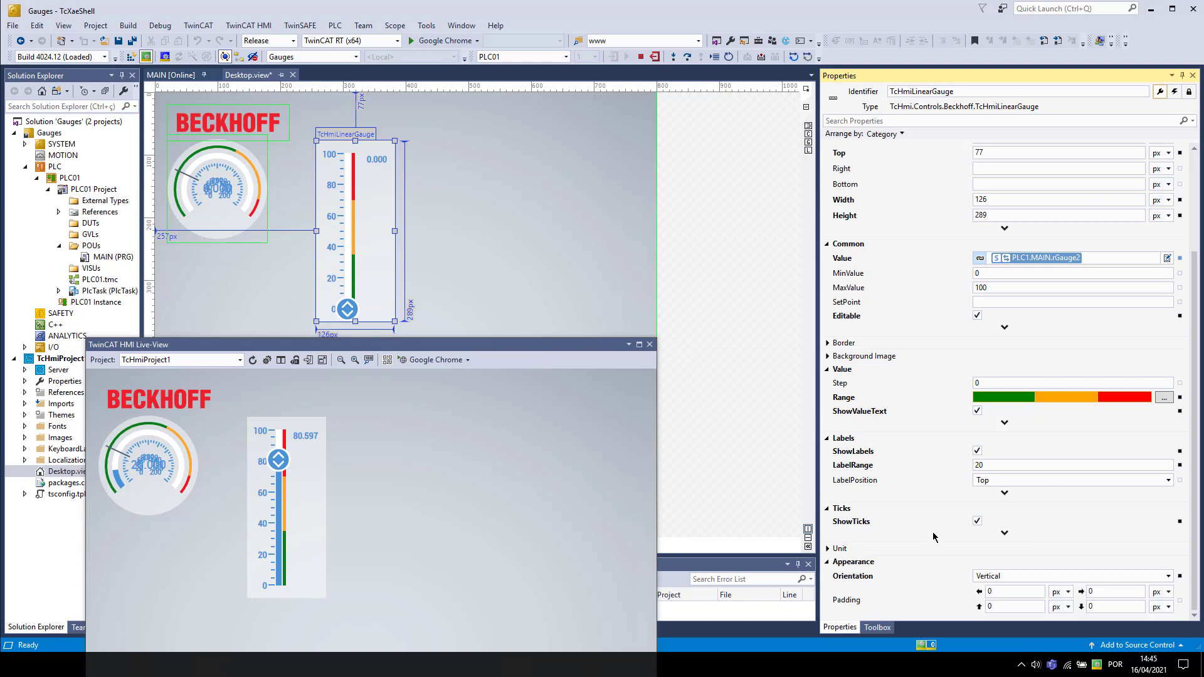
Add a Tachometer control beside the linear gauge and place it at about left 442 px, top 77 px
click(888, 633)
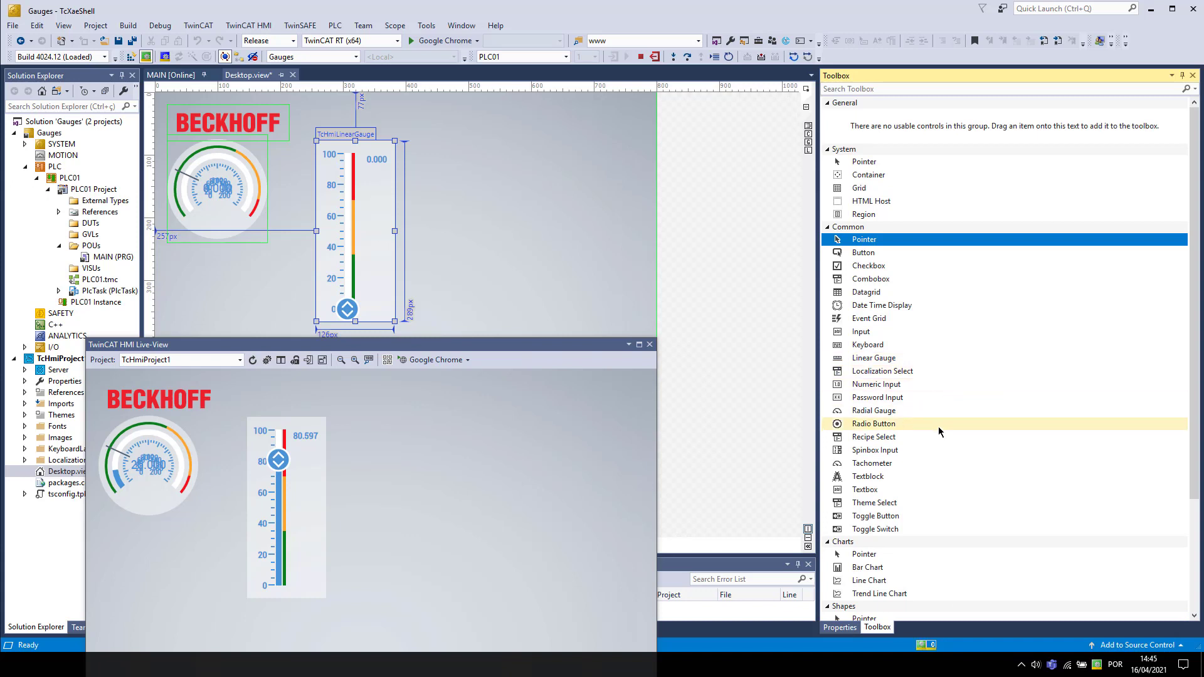
drag(934, 463, 507, 515)
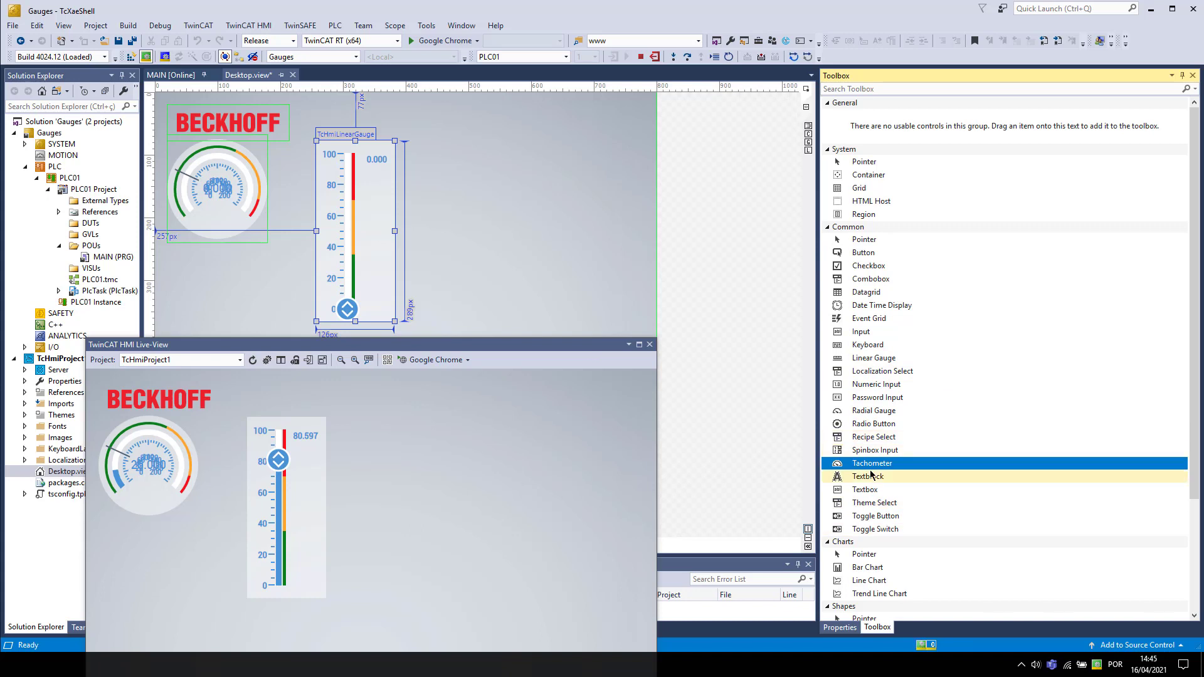
drag(873, 465, 544, 272)
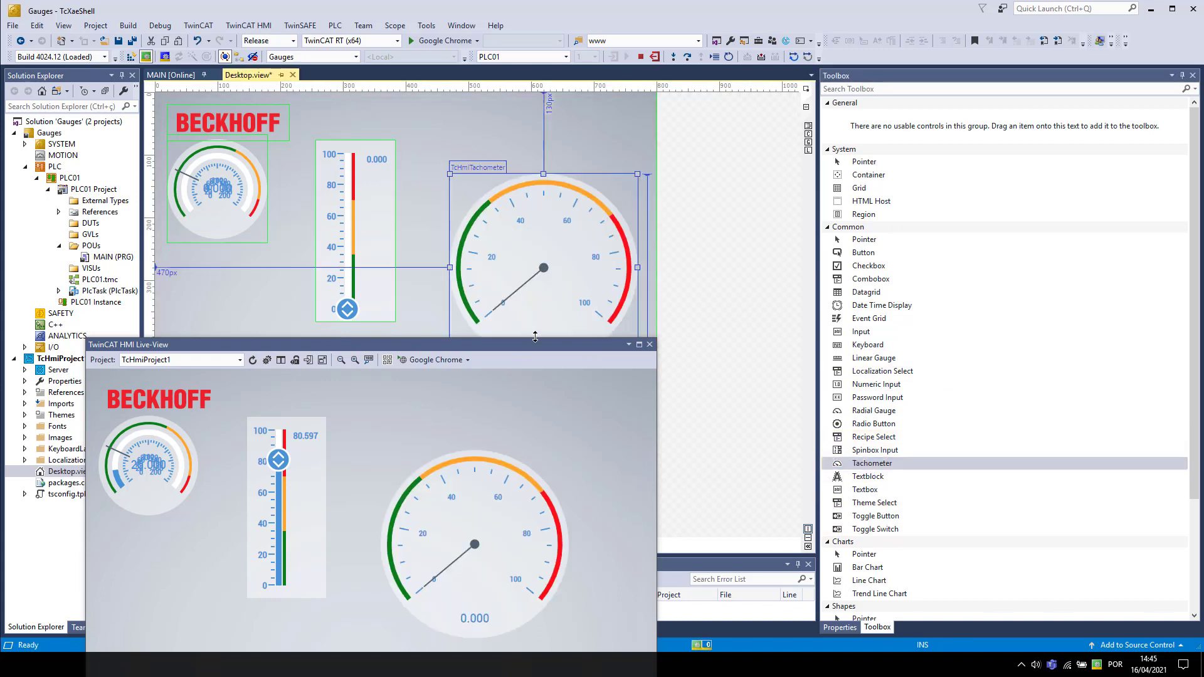
drag(532, 344, 357, 440)
drag(517, 314, 499, 286)
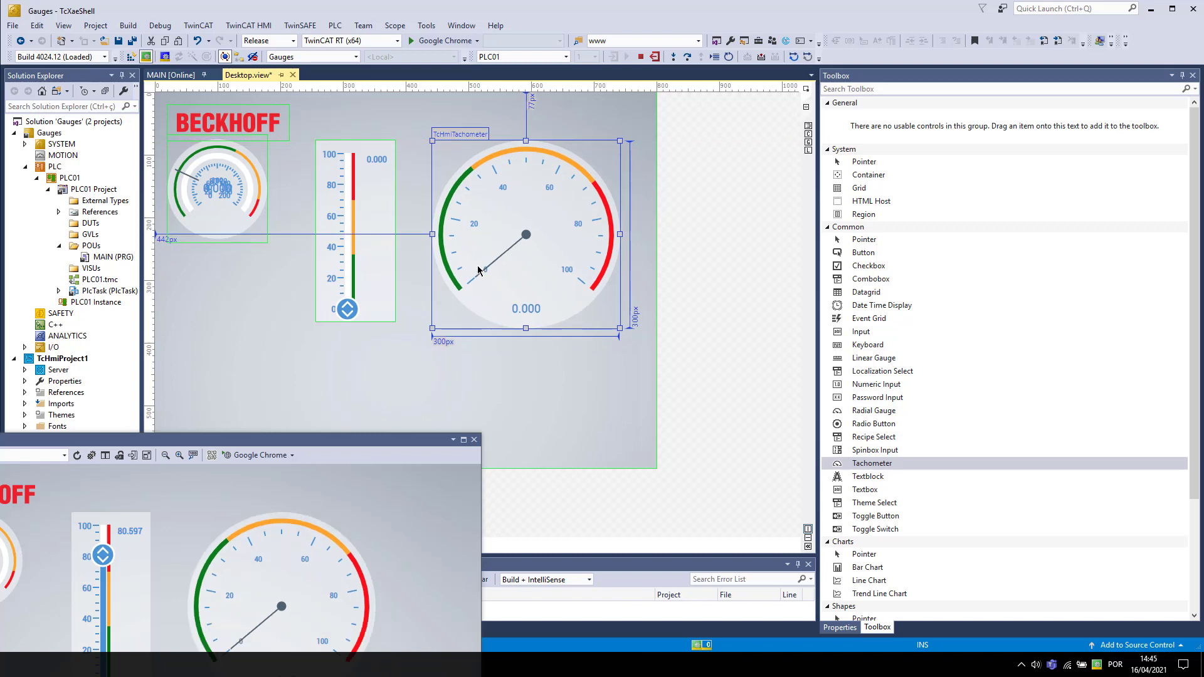
Map the PLC symbol MAIN.rTachometer and bind it to the tachometer's Value
click(840, 628)
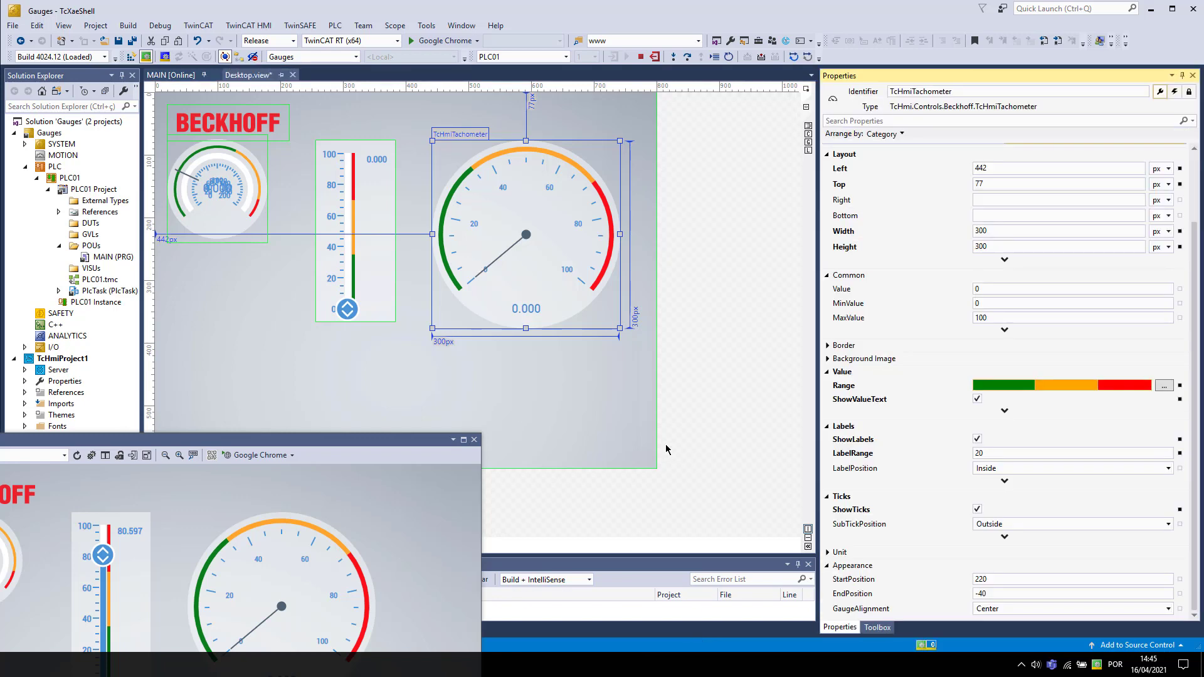
click(1181, 290)
click(951, 332)
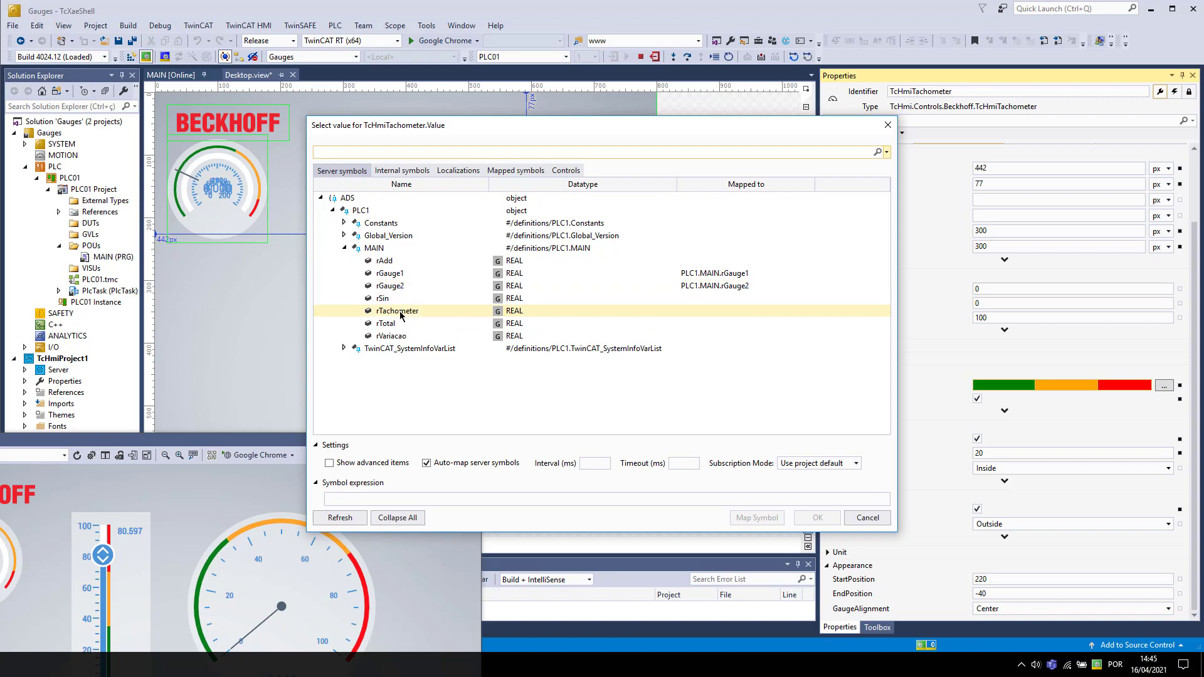
click(400, 313)
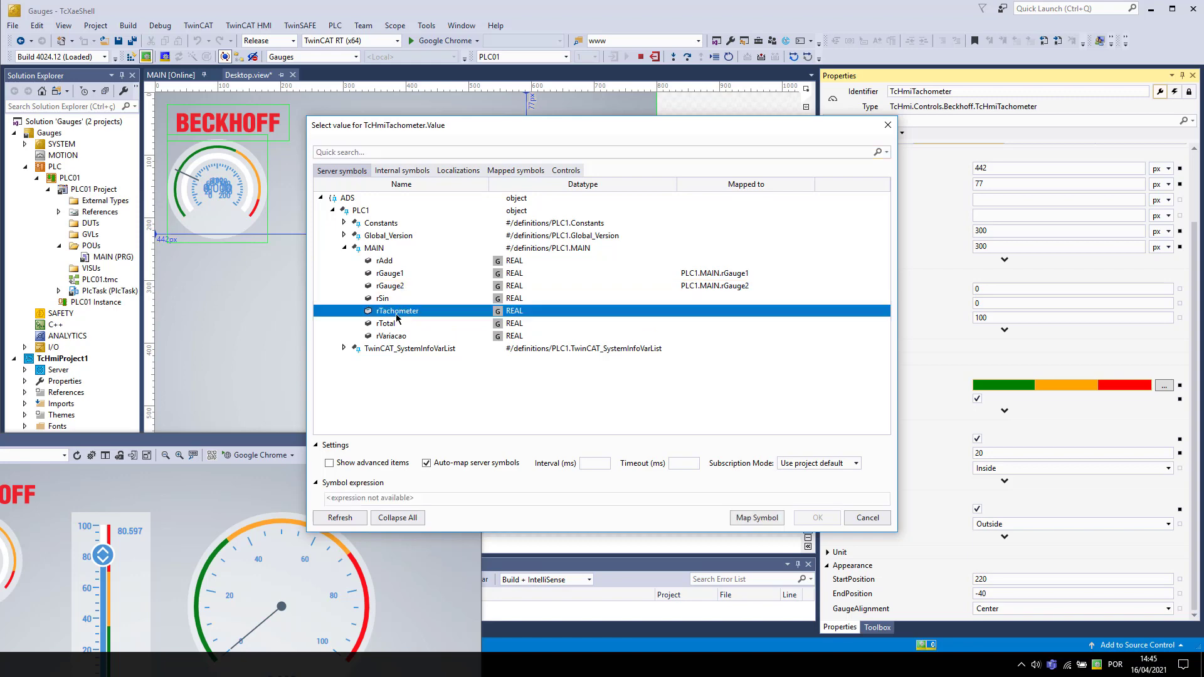
click(770, 517)
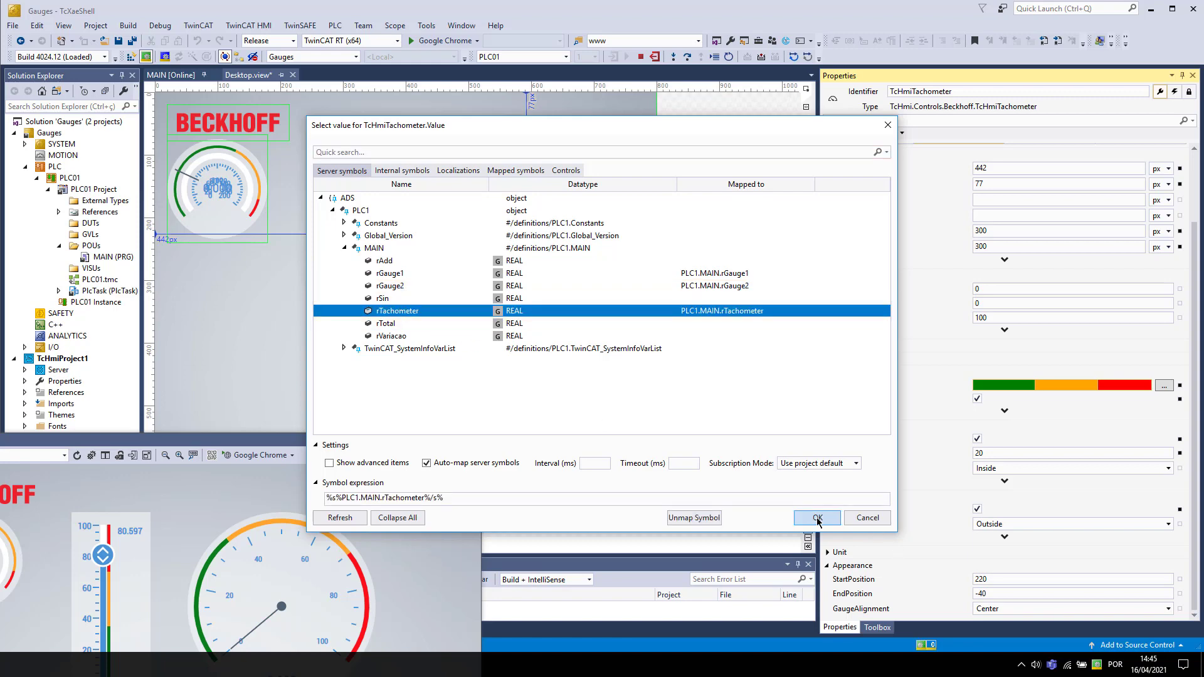
click(818, 518)
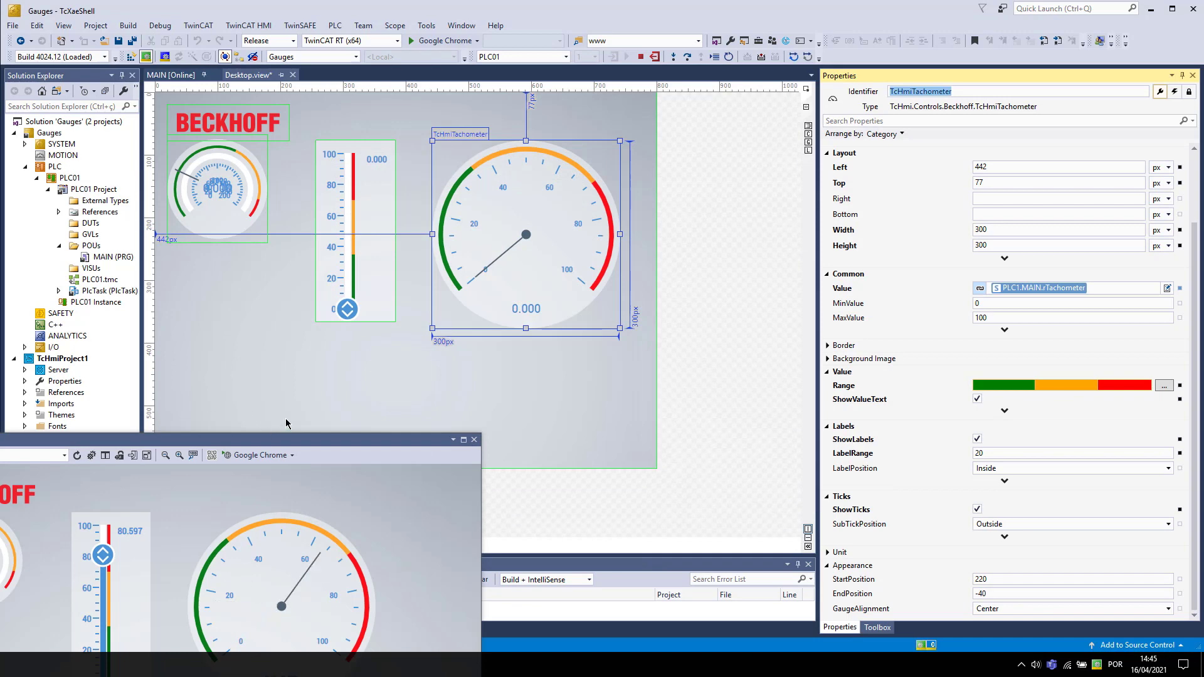
Compare the tachometer's needle in the live view with rTachometer in the online MAIN program, and return to Desktop.view
drag(285, 442, 399, 242)
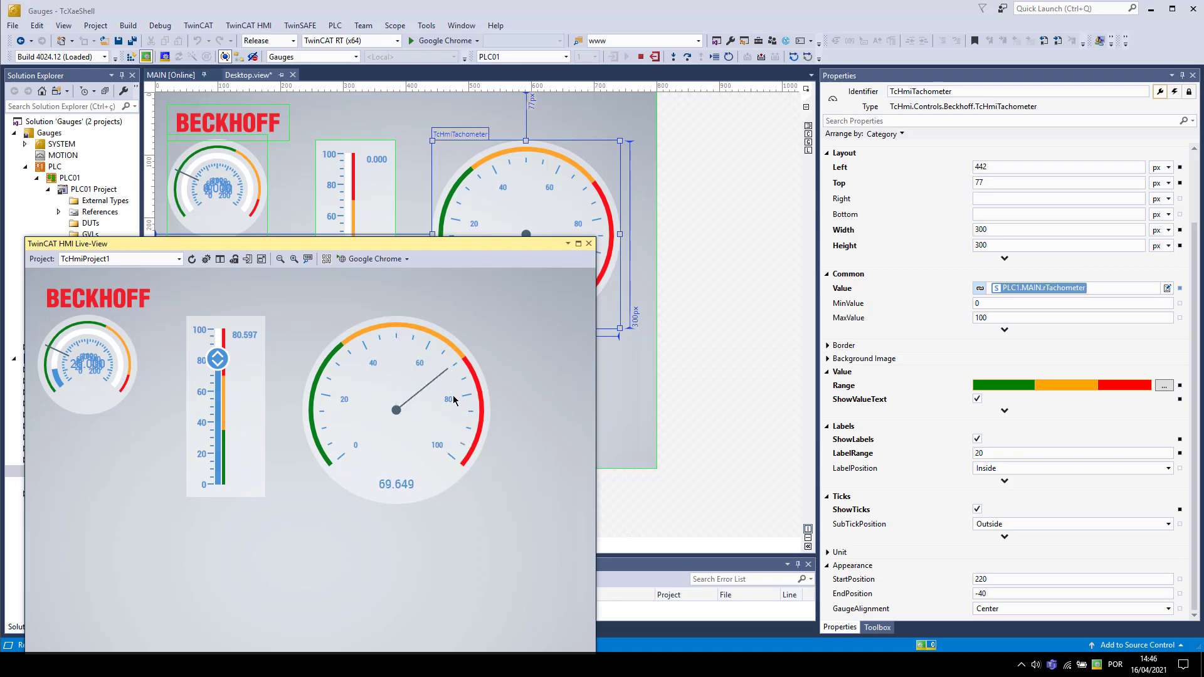
click(174, 75)
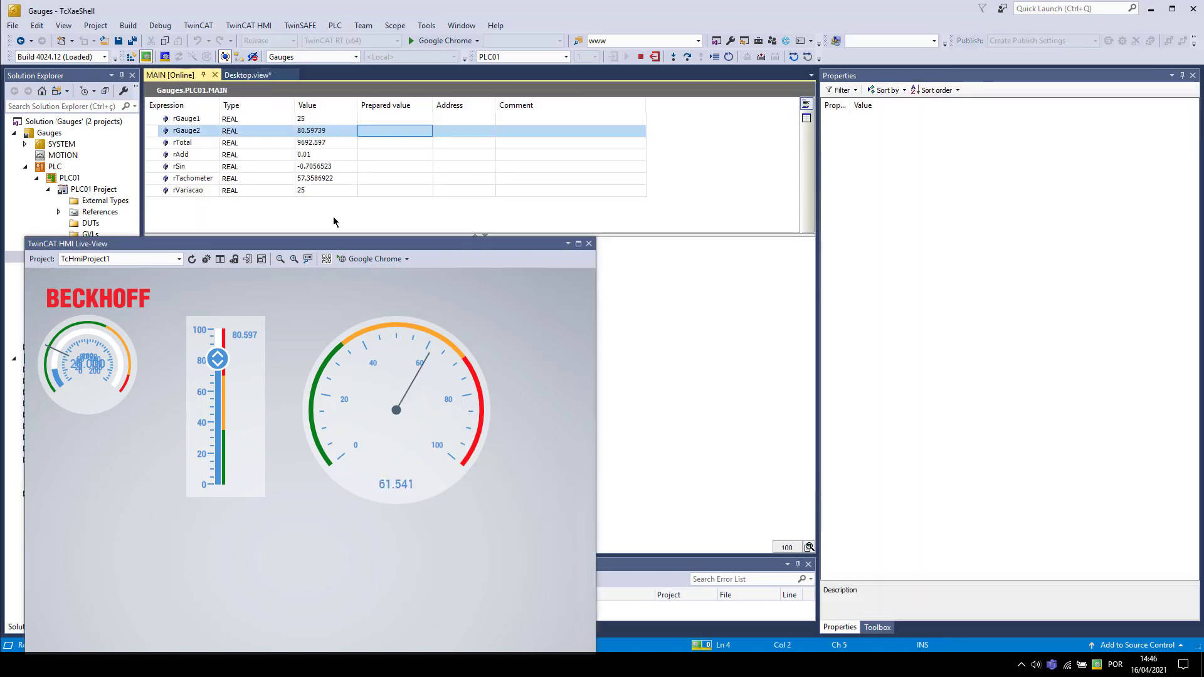
click(319, 180)
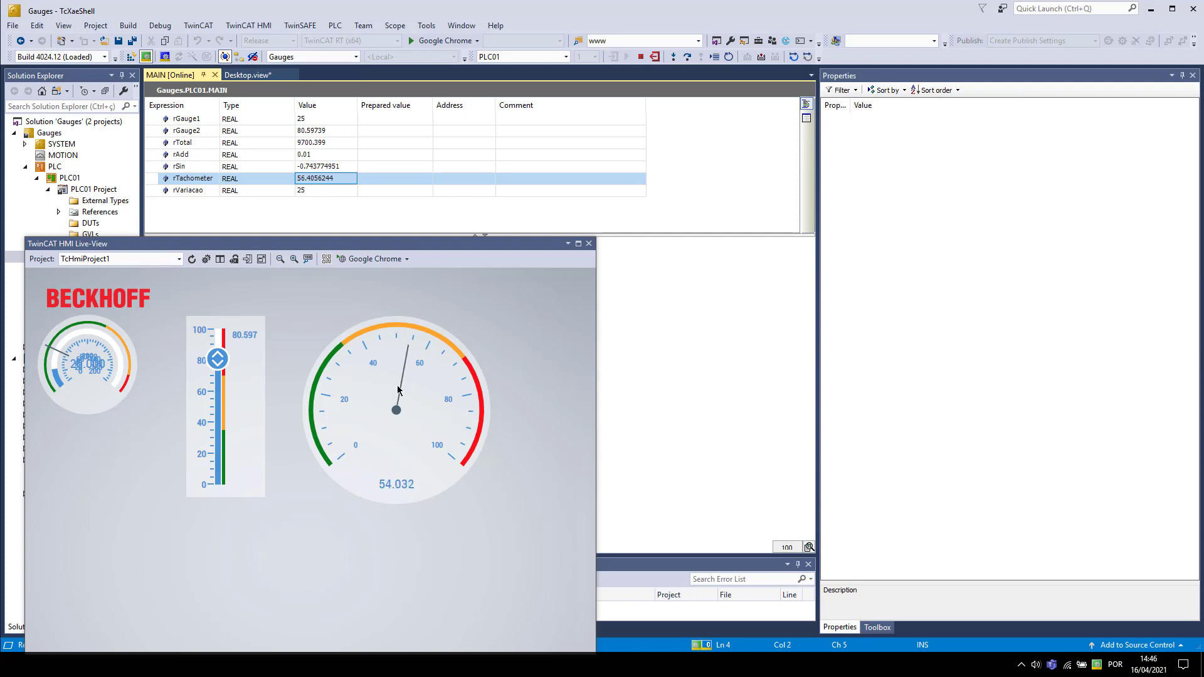
click(248, 75)
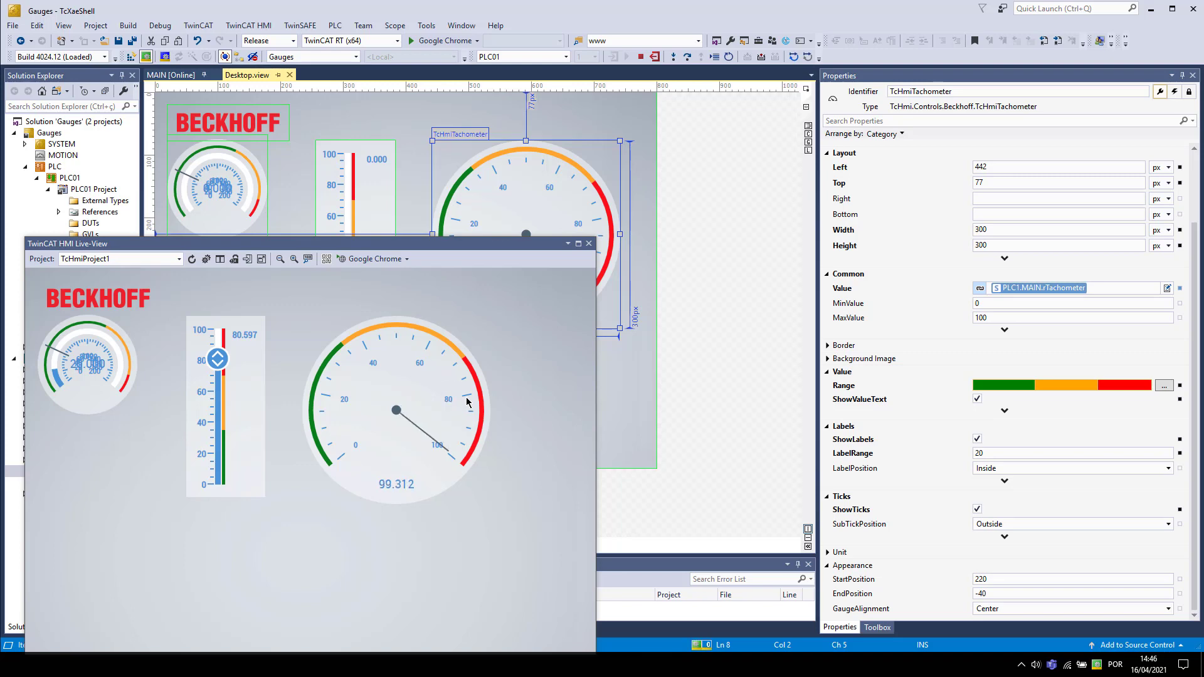
Examine the Interval [ms] refresh setting in the TcHmiProject1 project properties alongside the tachometer in the live view
drag(427, 248, 729, 145)
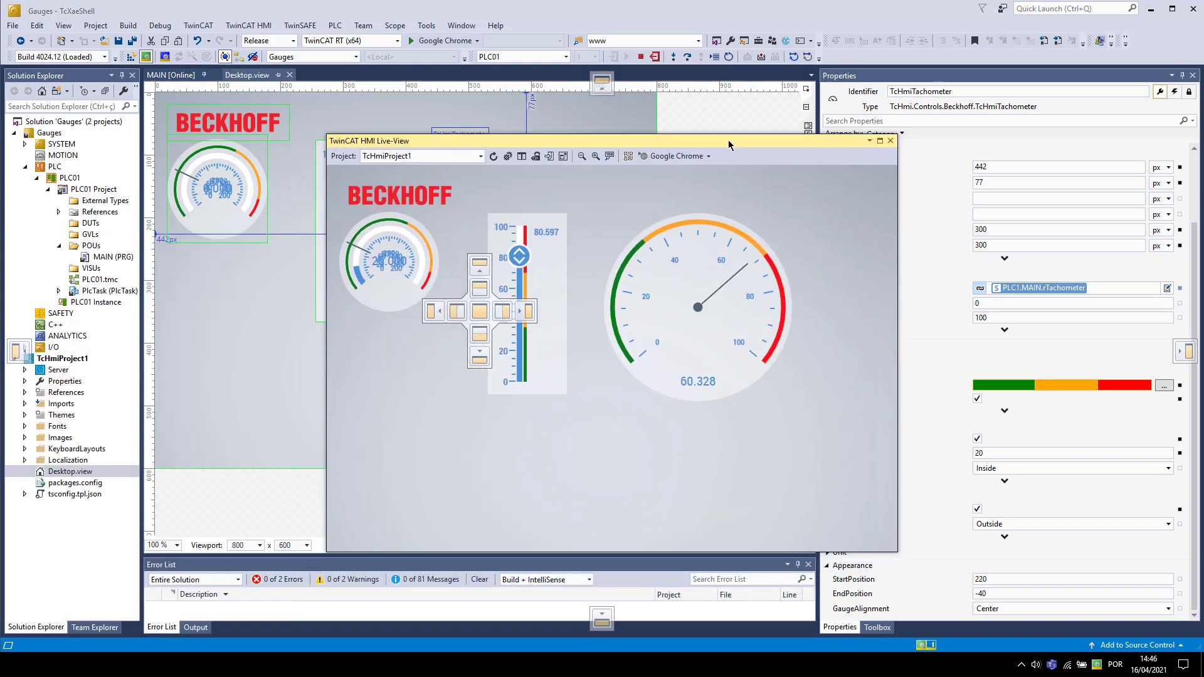
click(72, 360)
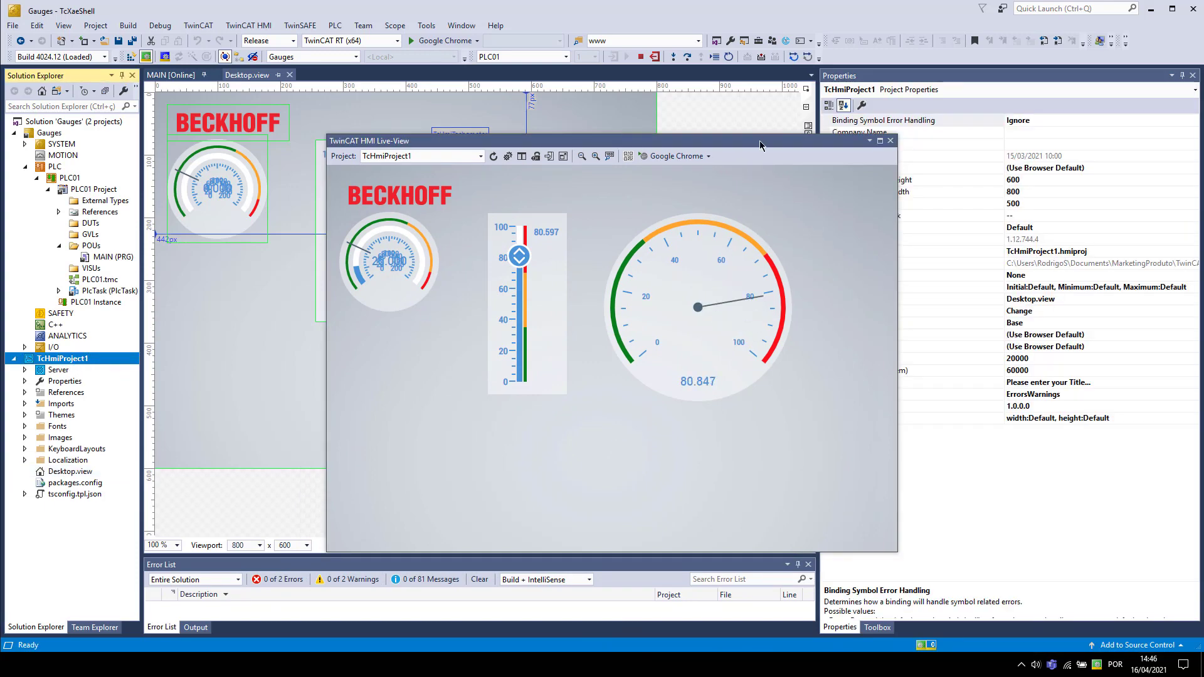
drag(759, 140, 633, 172)
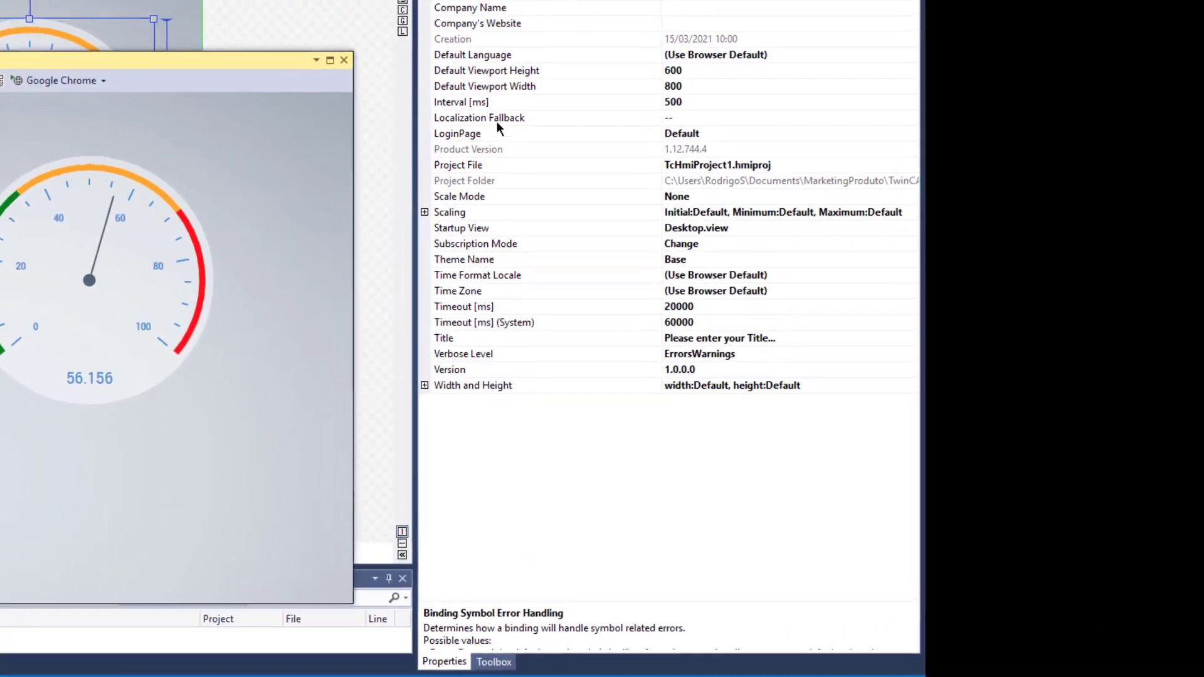
click(475, 103)
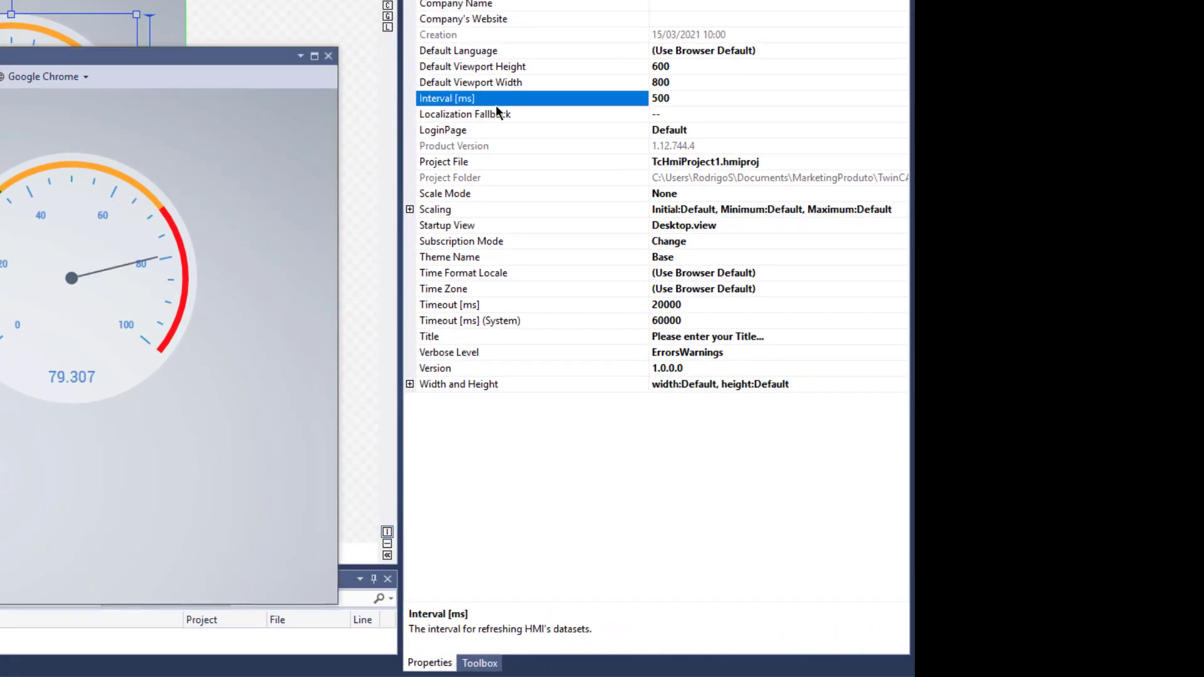
click(689, 99)
drag(689, 99, 636, 98)
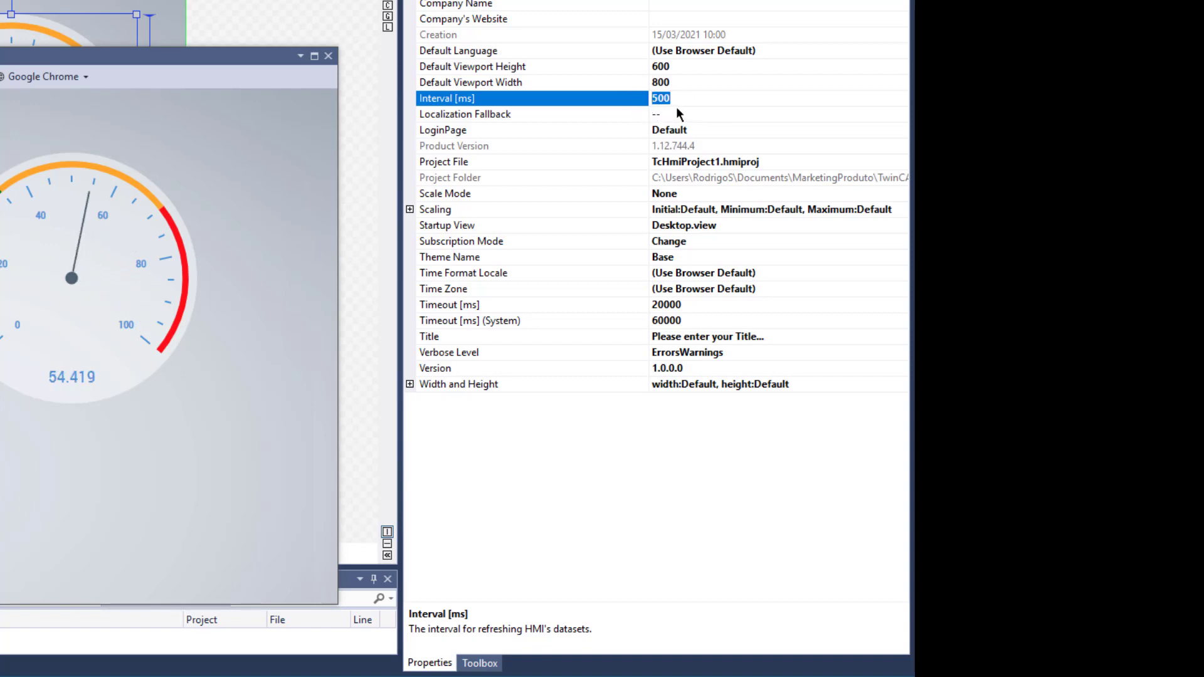
click(493, 103)
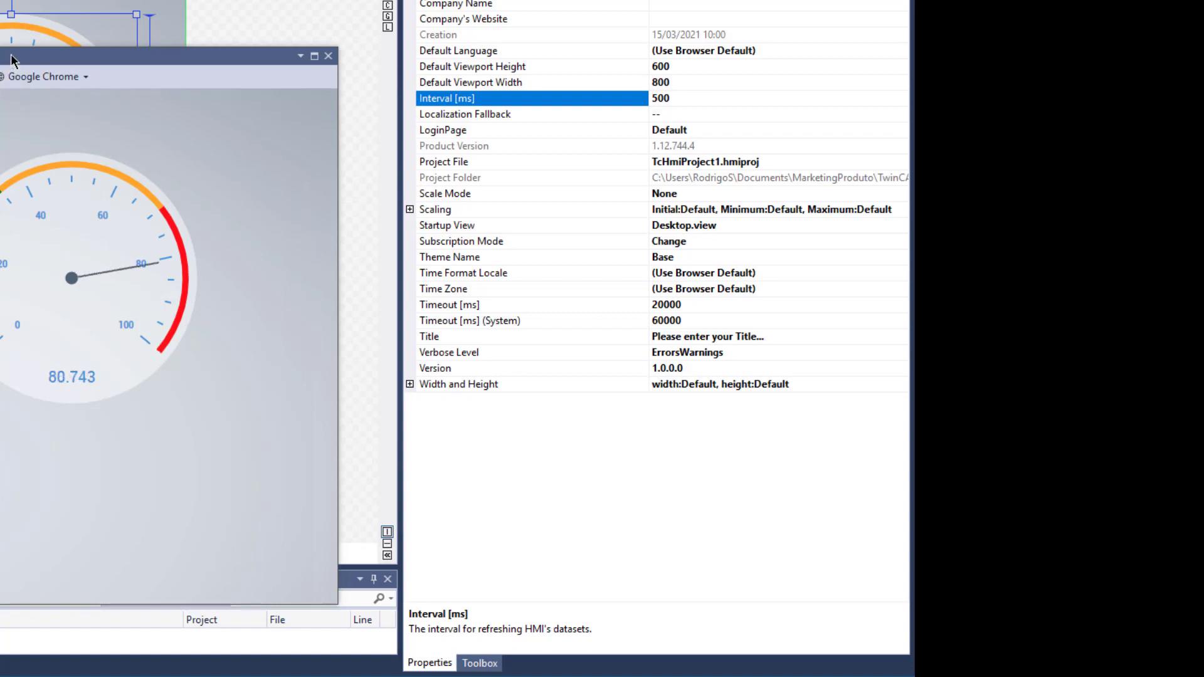
drag(11, 55, 433, 419)
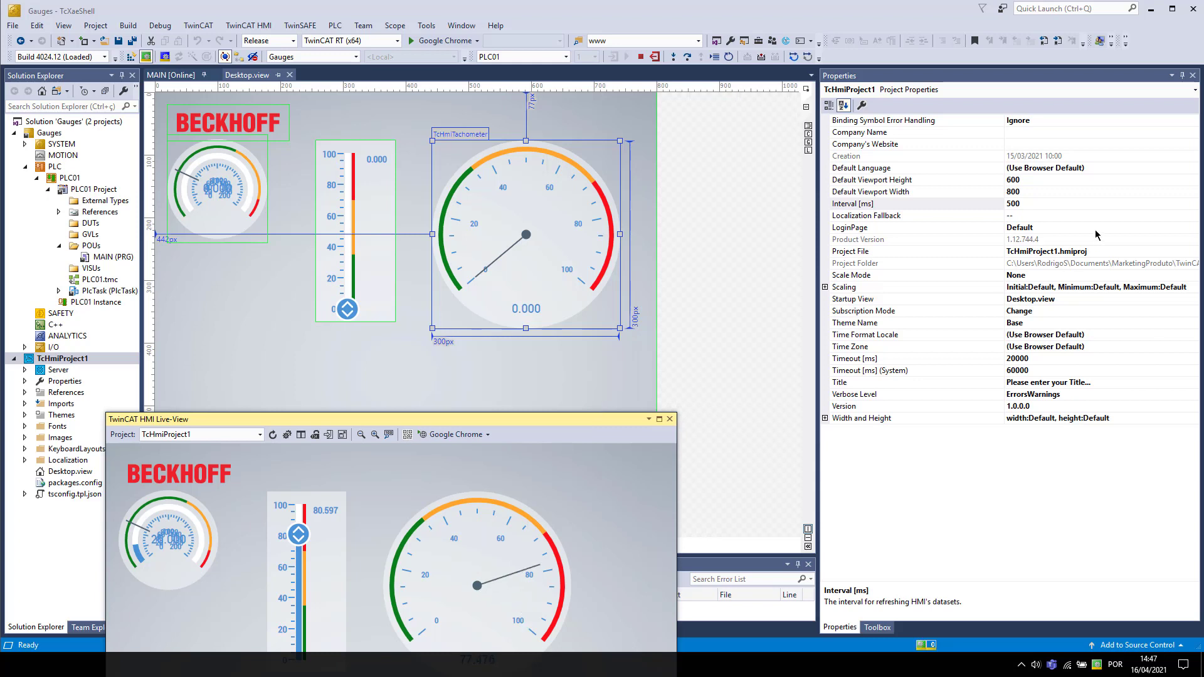
click(1043, 204)
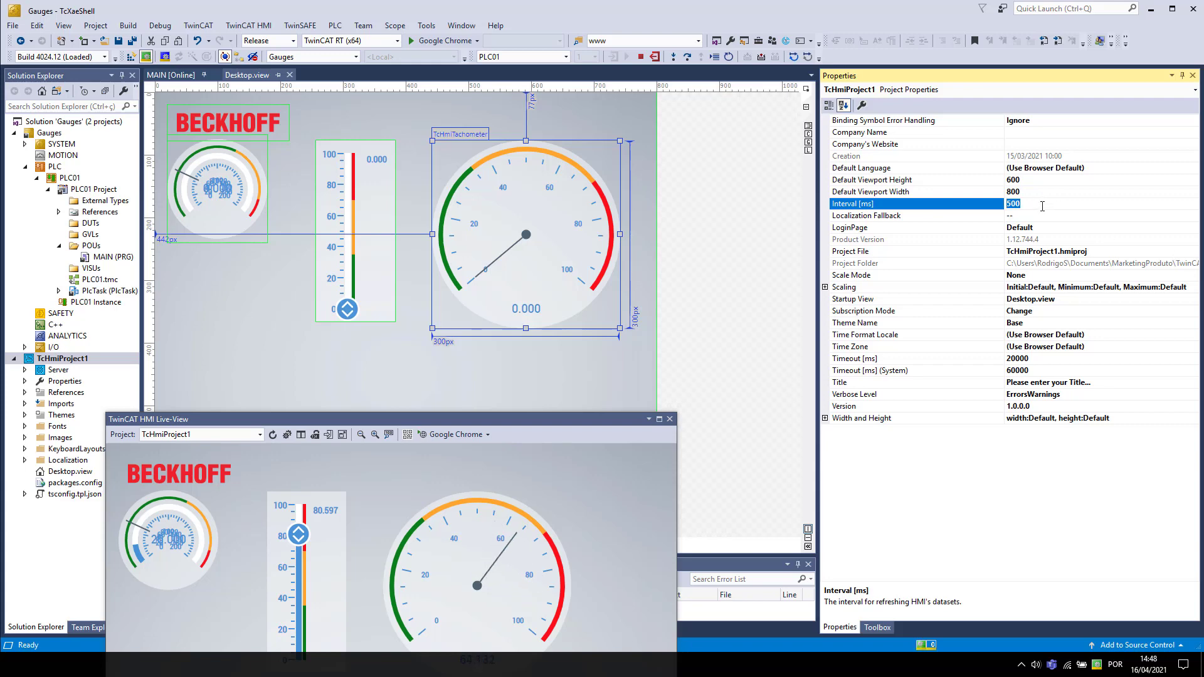
Give the tachometer's Value binding to PLC1.MAIN.rTachometer its own refresh interval of 100 ms
click(568, 248)
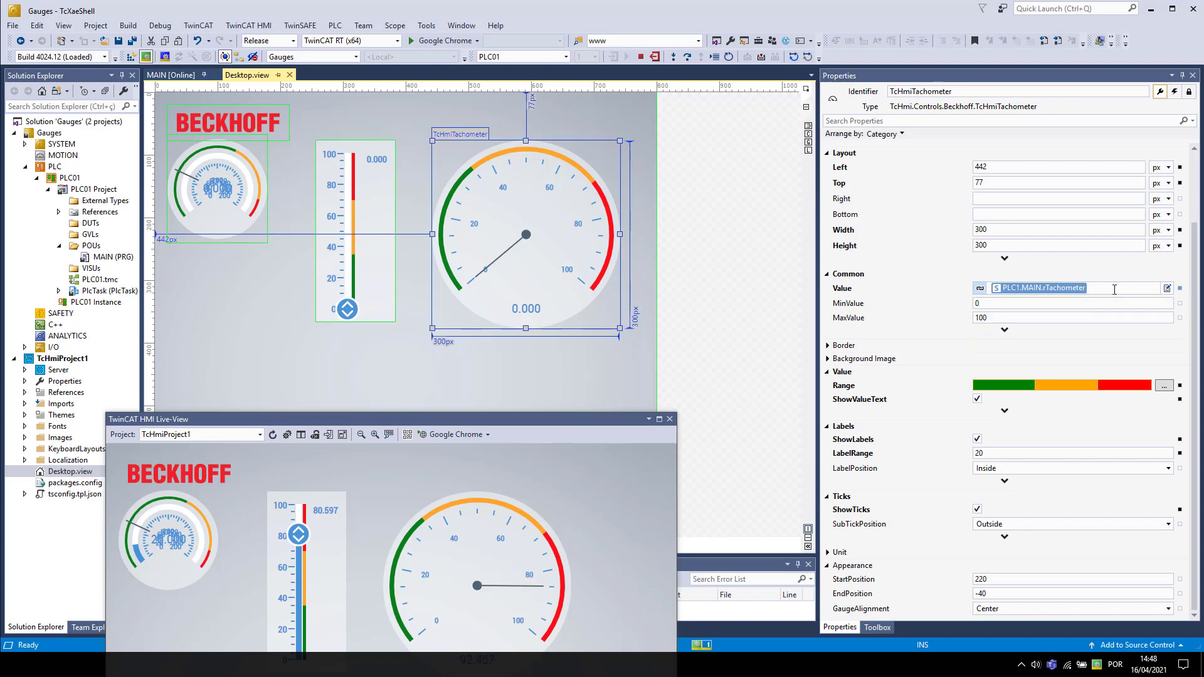
click(1181, 303)
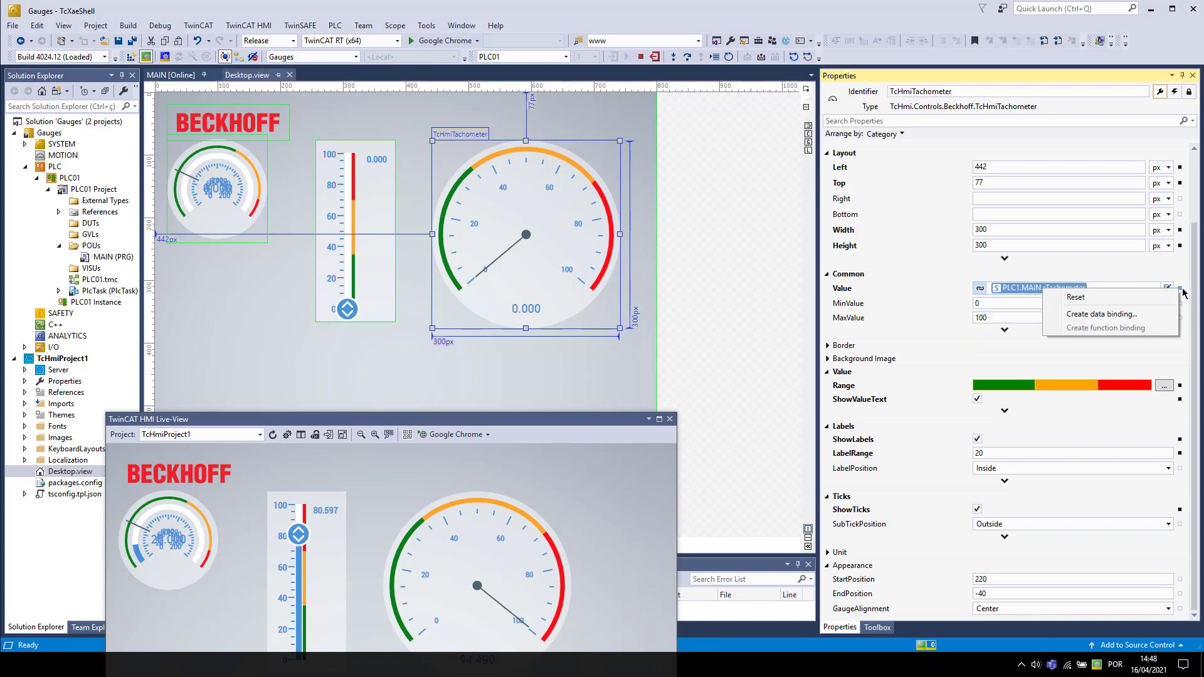
click(1166, 315)
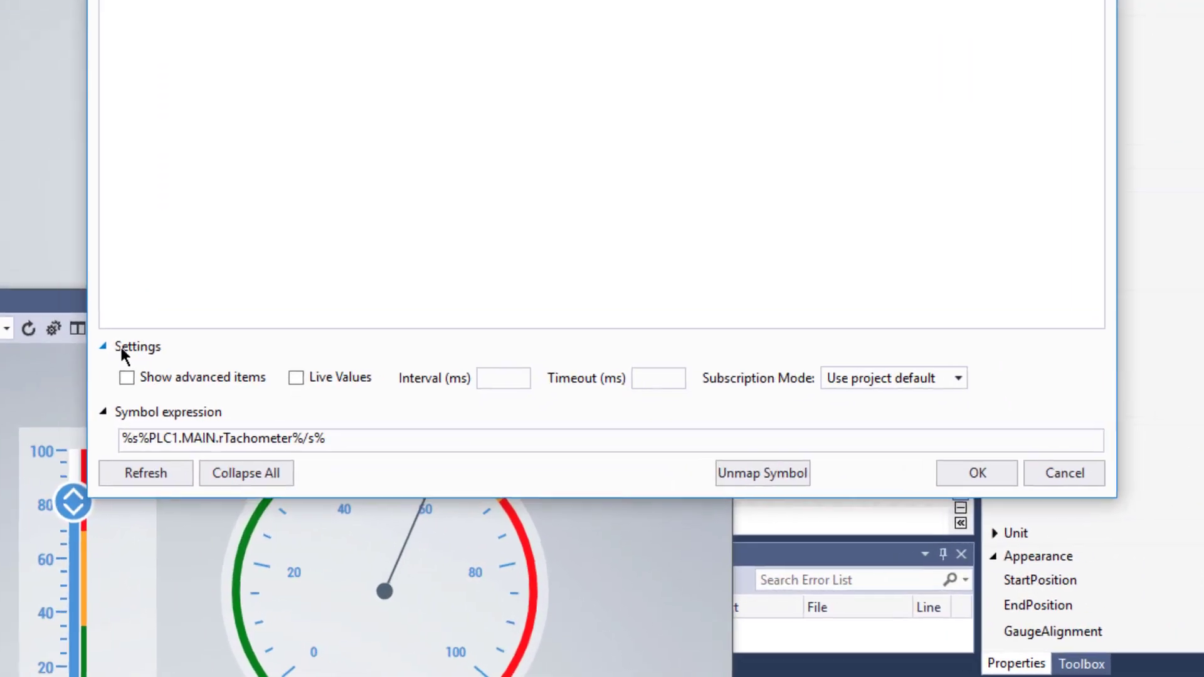
click(493, 374)
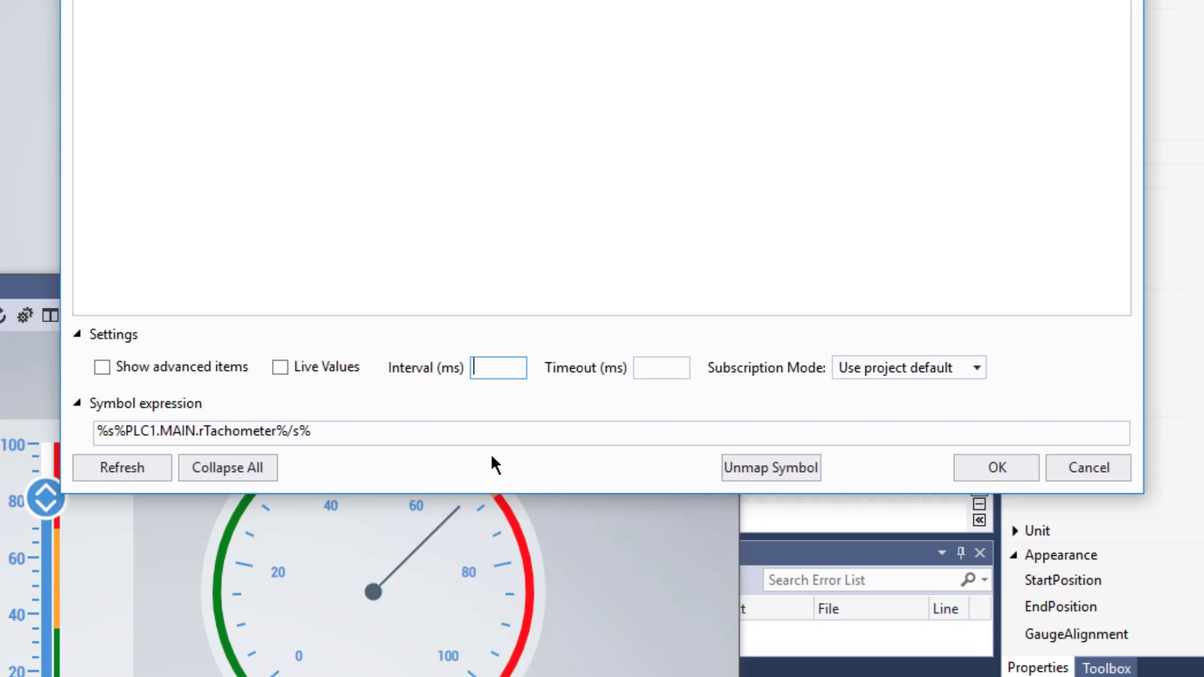
text(100)
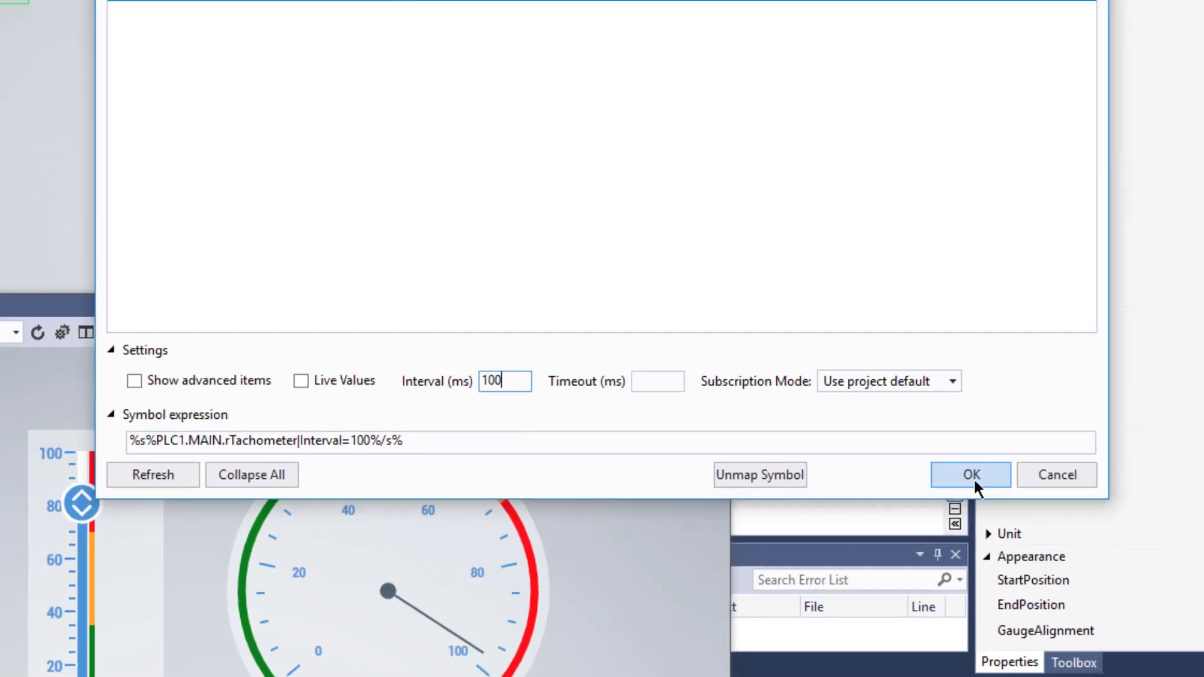
click(998, 468)
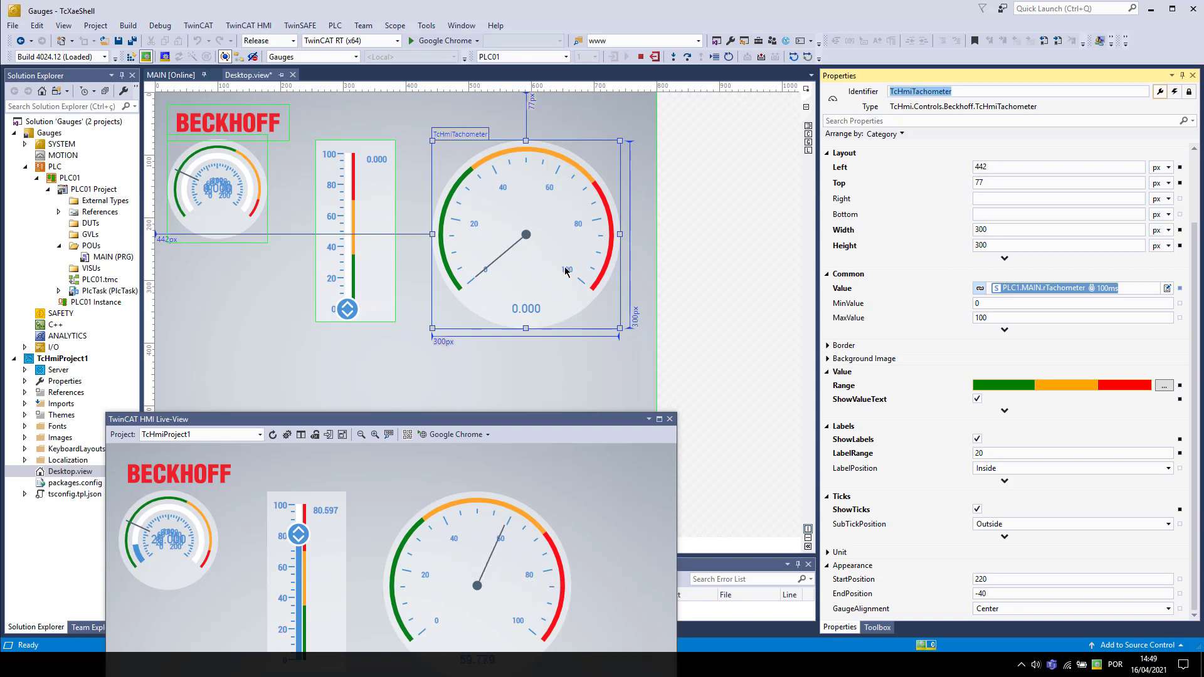
Enlarge the radial gauge on Desktop.view to about 227 px wide and 277 px high
click(197, 551)
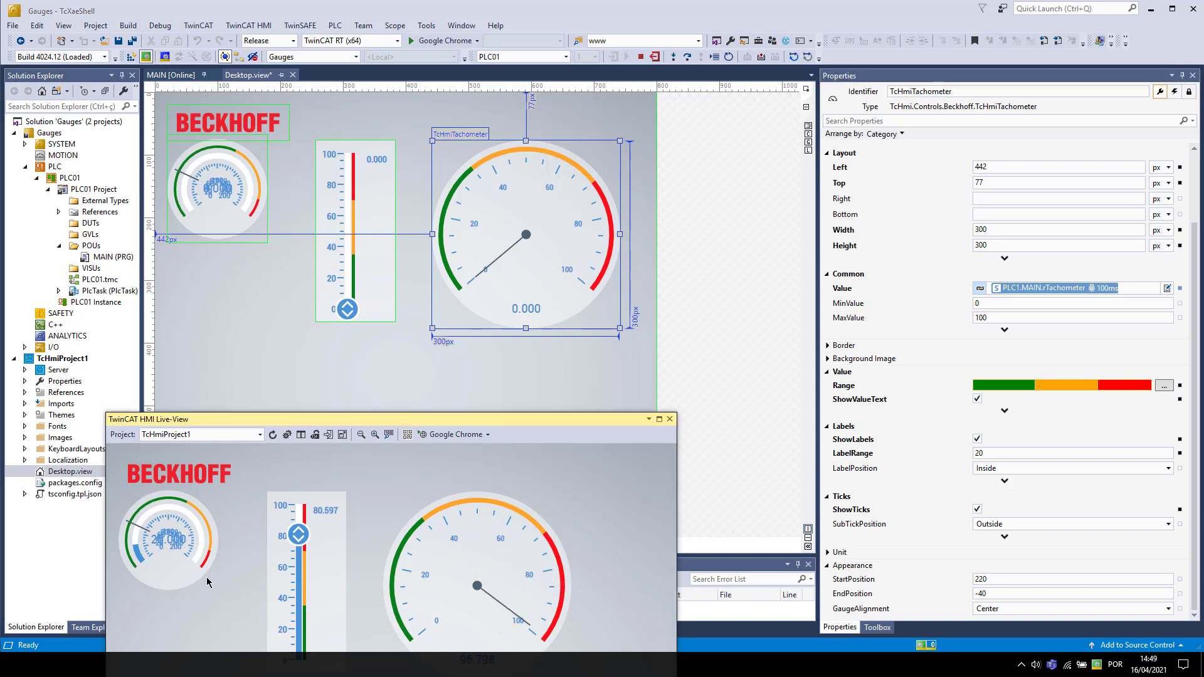
click(249, 235)
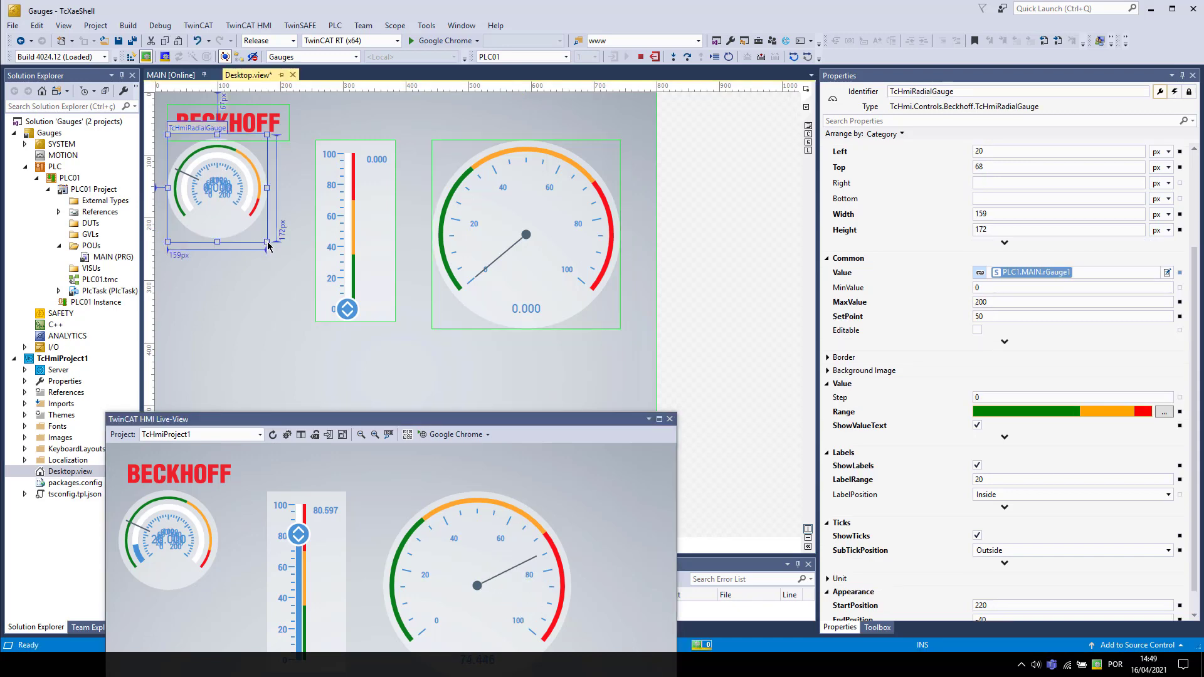
drag(267, 249, 377, 318)
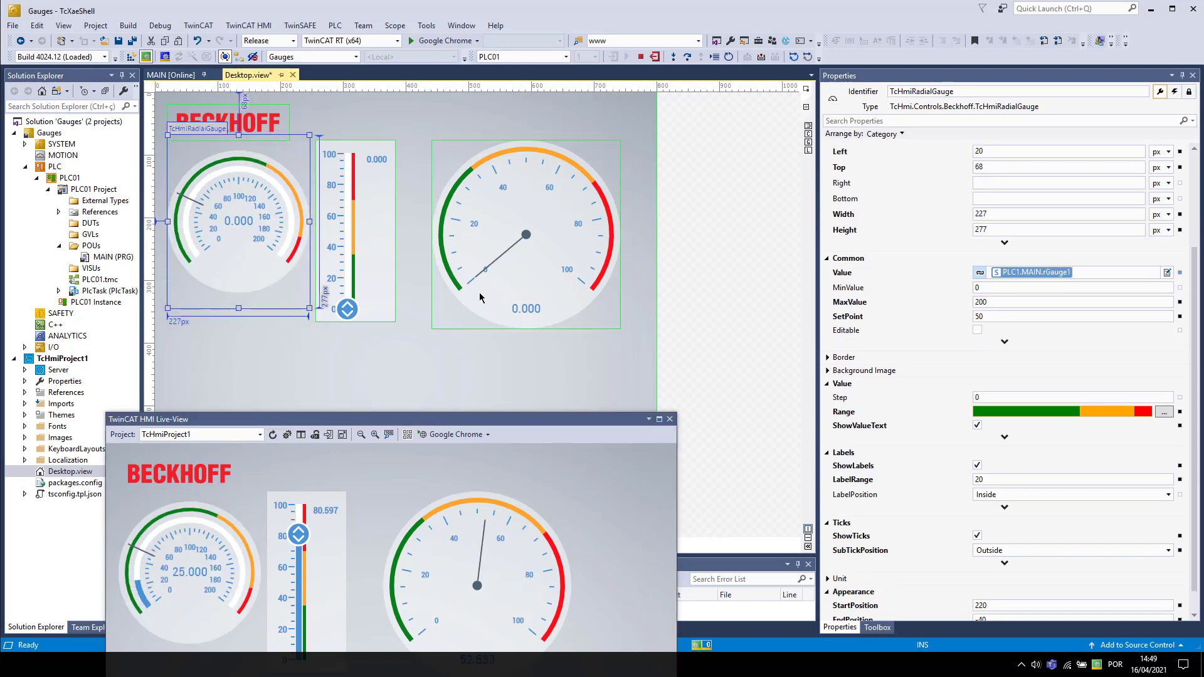